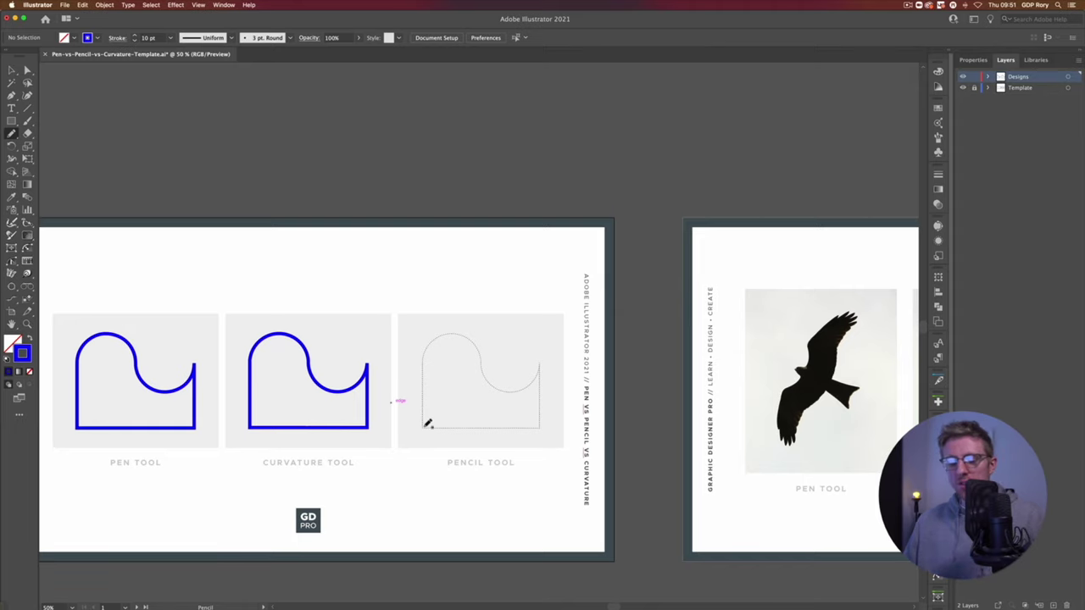
Draw the lower part of the dashed shape's left edge on the Pencil Tool template with the Pencil tool.
key(super+equal)
key(super+equal)
key(super+equal)
key(super+equal)
drag(367, 486, 472, 300)
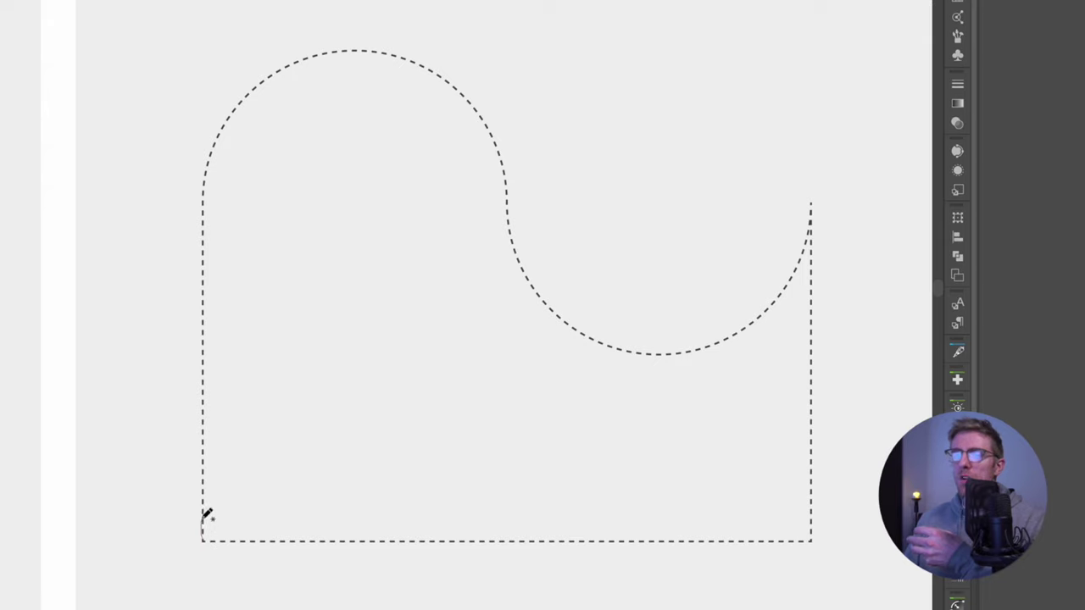
drag(204, 444, 206, 417)
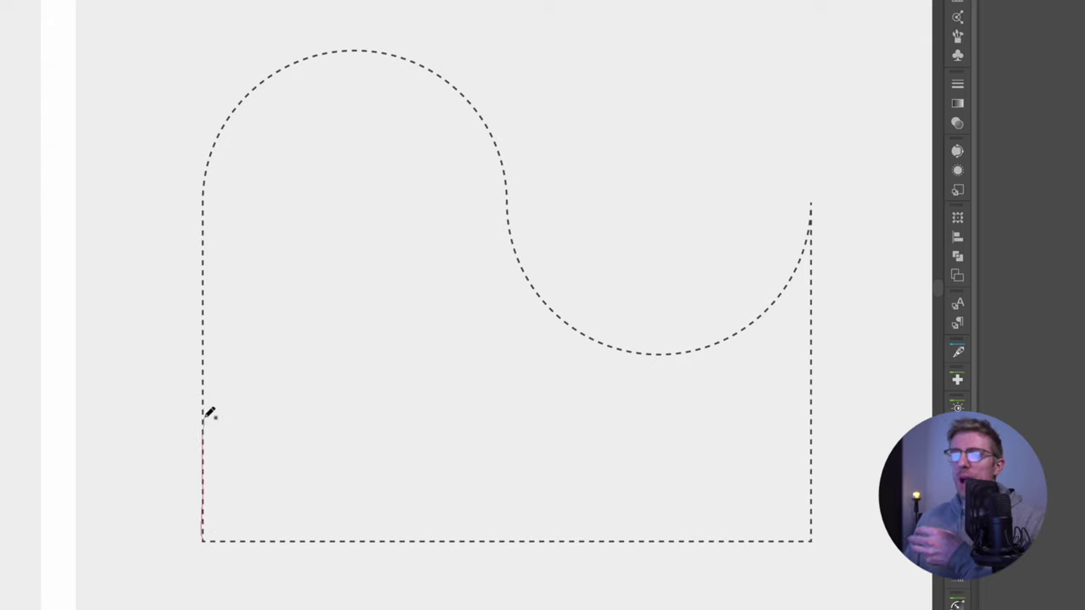
drag(206, 354, 204, 355)
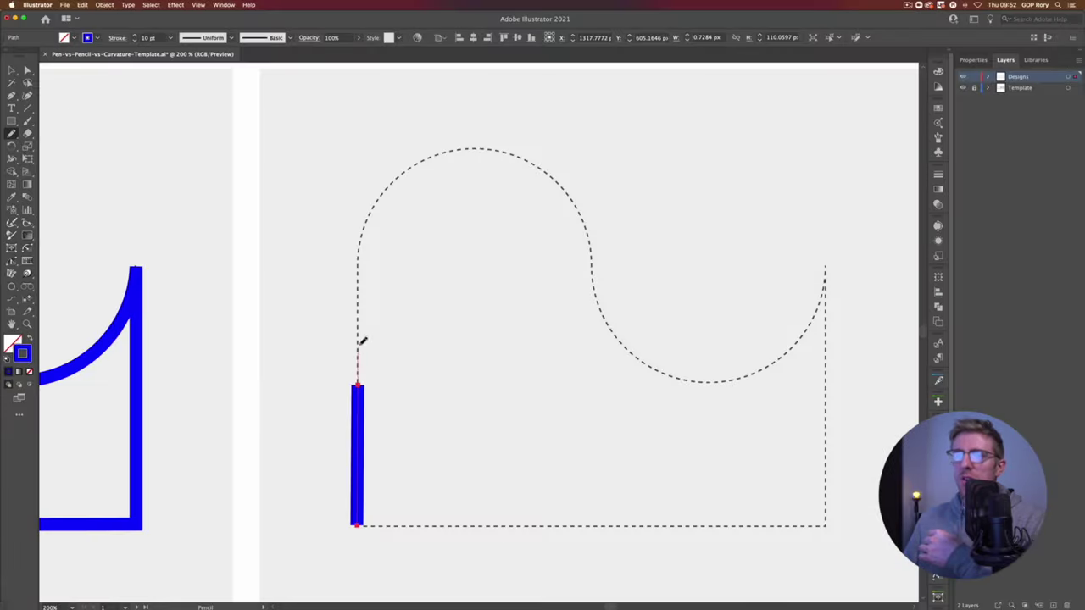
Continue the pencil path around the dashed curves, right edge and baseline, closing it at its starting corner.
drag(359, 343, 358, 302)
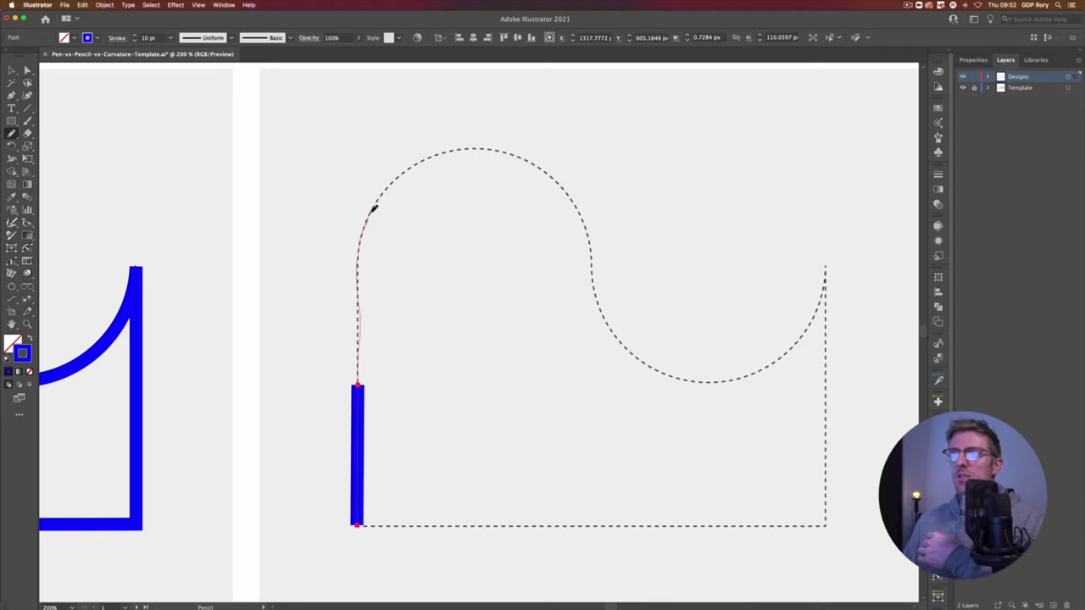
mouse_move(379, 200)
mouse_down()
mouse_move(405, 172)
mouse_move(493, 150)
mouse_move(381, 208)
mouse_move(387, 295)
mouse_move(391, 312)
mouse_move(525, 331)
mouse_move(454, 336)
mouse_move(474, 315)
mouse_move(467, 306)
mouse_move(425, 300)
mouse_move(293, 320)
mouse_up()
scroll(382, 218, right, 10)
scroll(466, 303, down, 6)
scroll(424, 298, right, 1)
scroll(292, 320, left, 7)
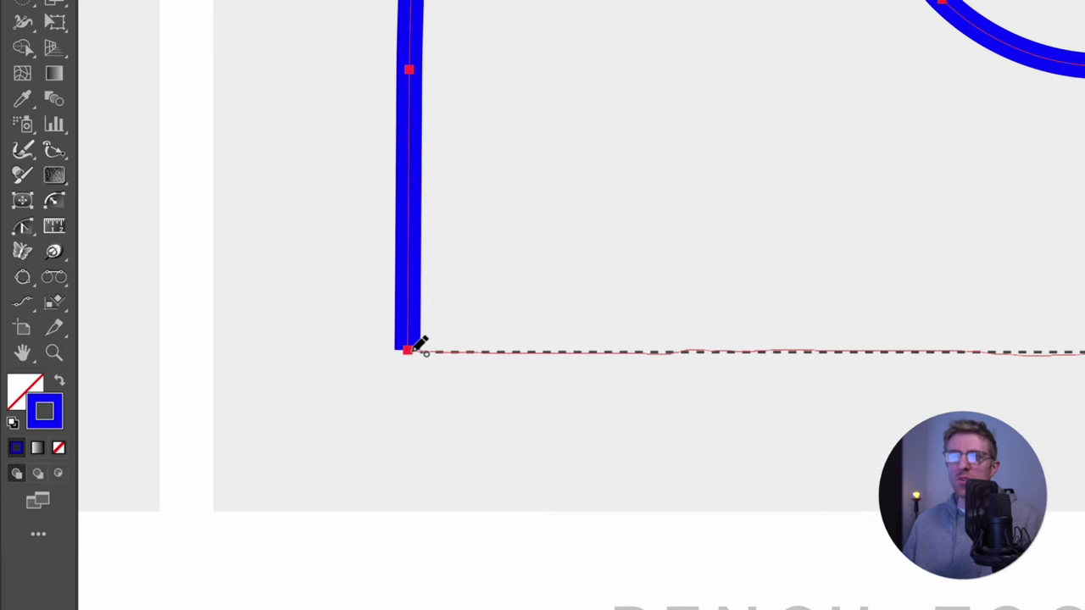
drag(421, 343, 408, 349)
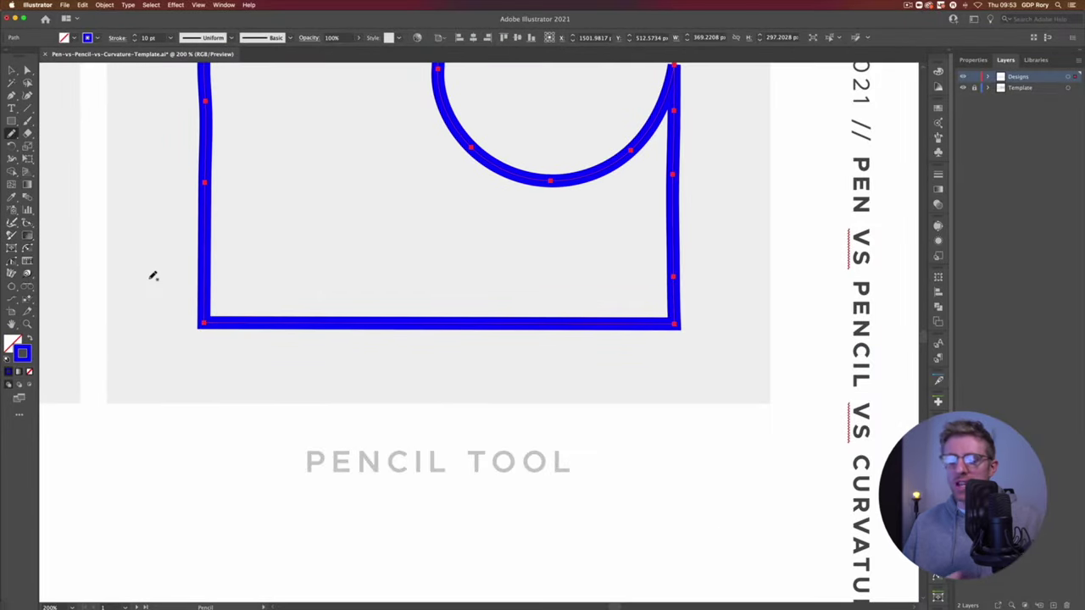
Select the finished pencil shape and display its anchor points with the Direct Selection tool.
key(super+1)
key(v)
click(215, 114)
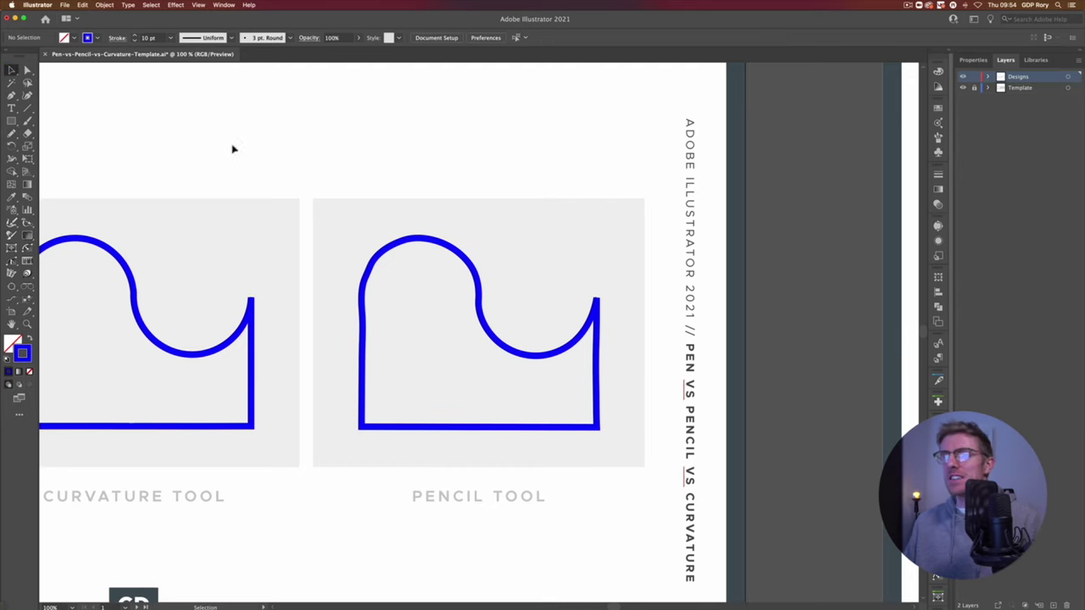
click(362, 299)
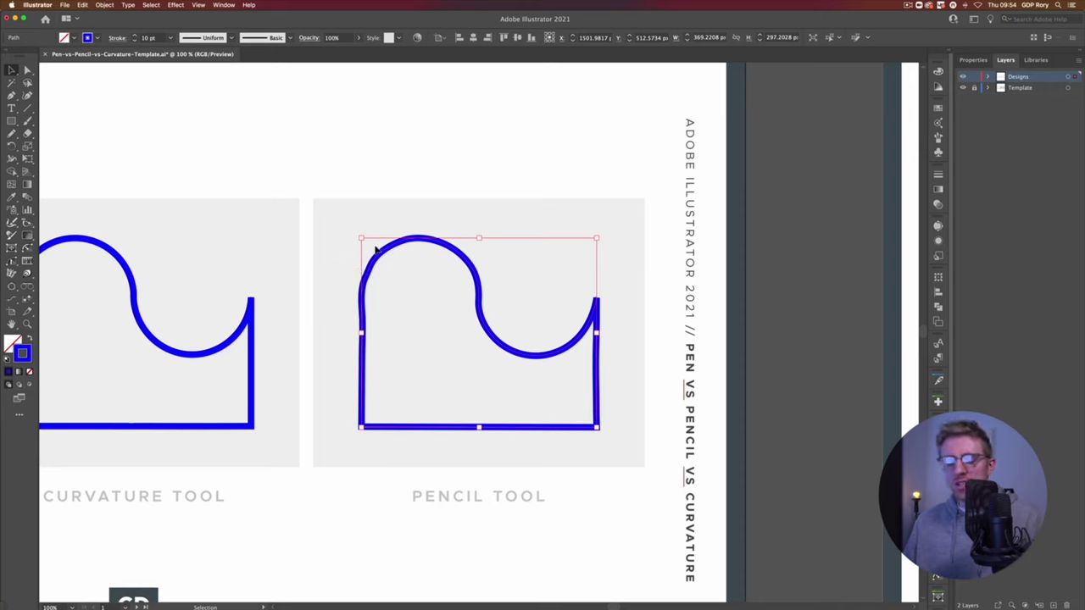
key(a)
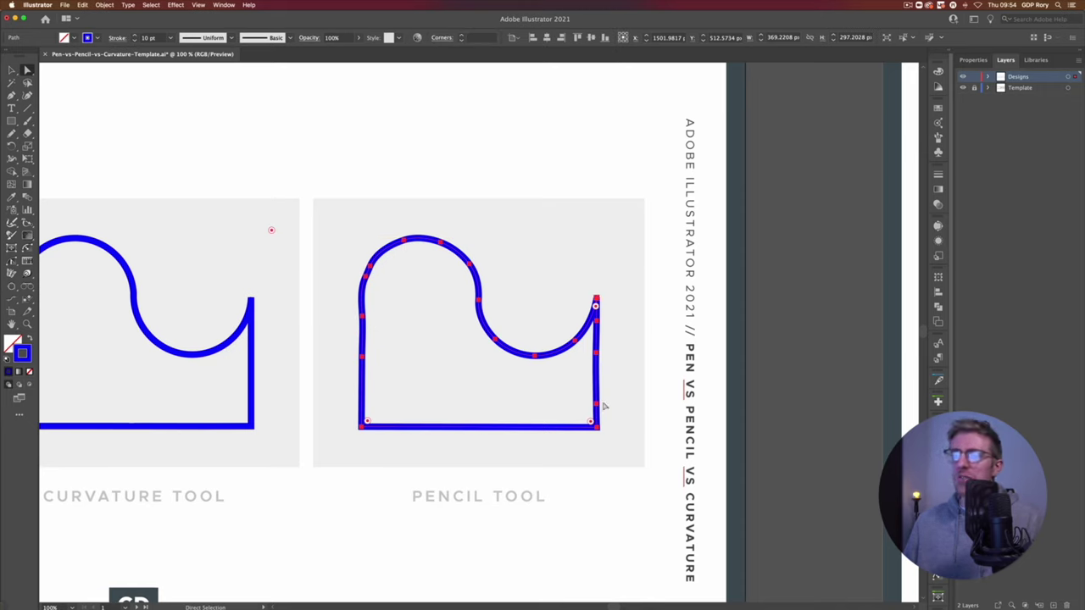
Select the Pen Tool and Curvature Tool shapes together and compare their anchor points.
key(space)
drag(278, 362, 704, 401)
click(12, 71)
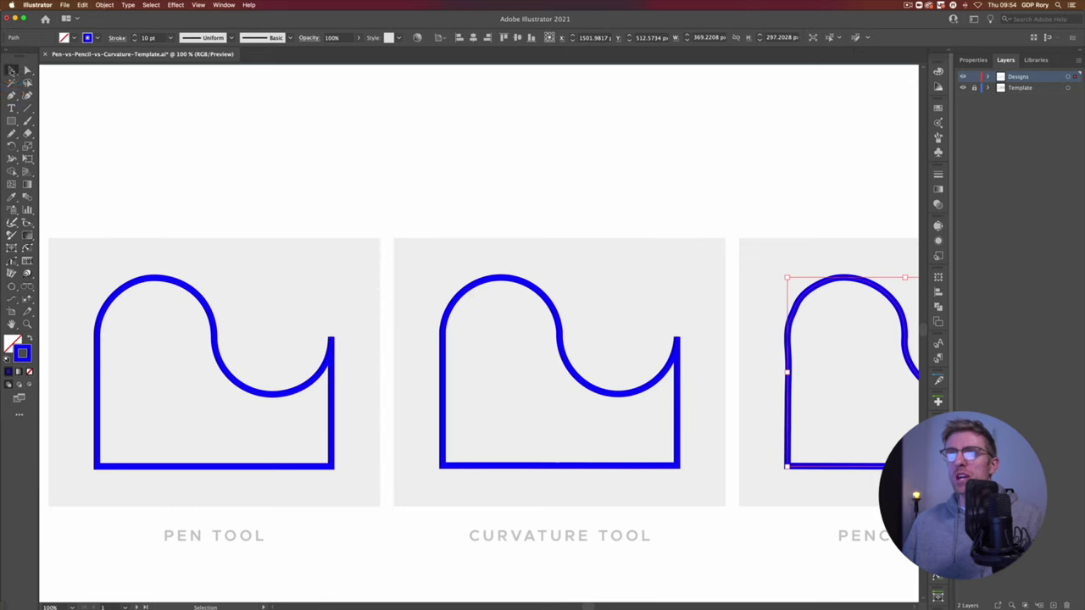
click(518, 404)
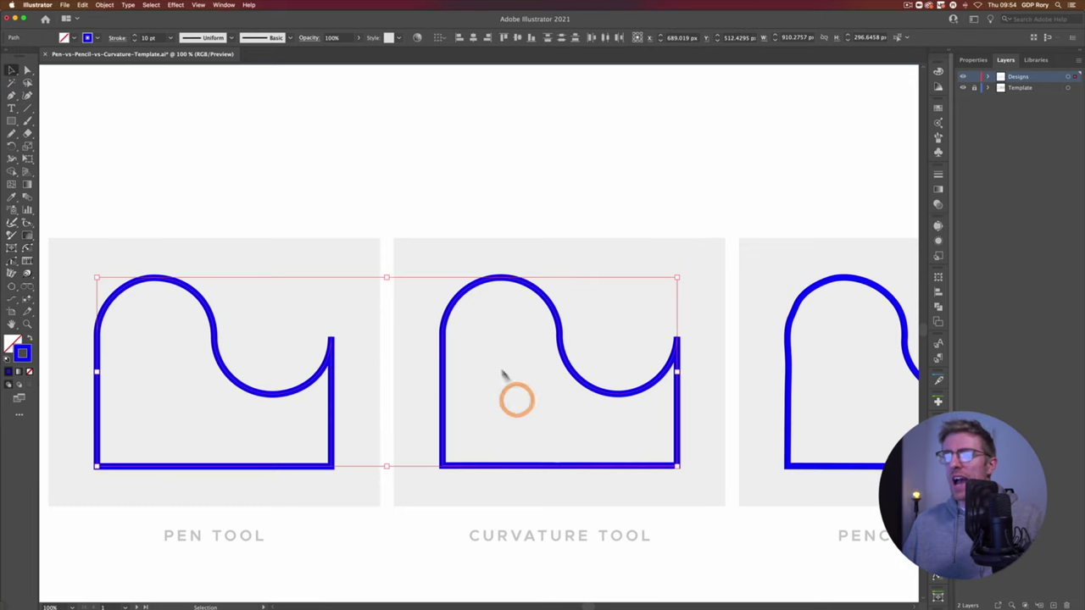
key(a)
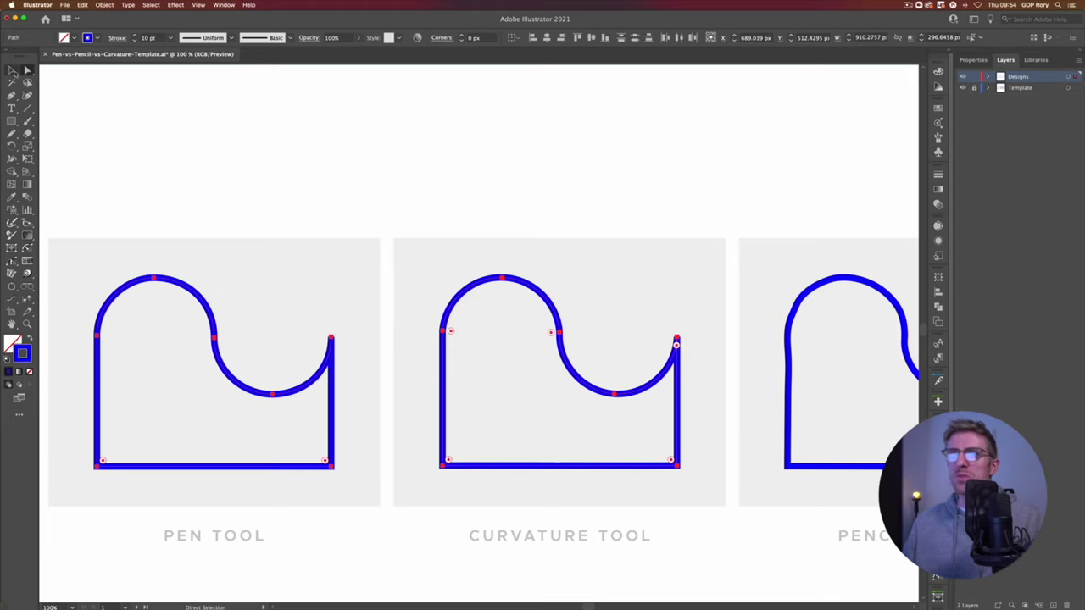
click(12, 71)
click(622, 236)
Examine the pencil shape's anchor points again for comparison, and clear the selection.
key(space)
drag(734, 255, 261, 237)
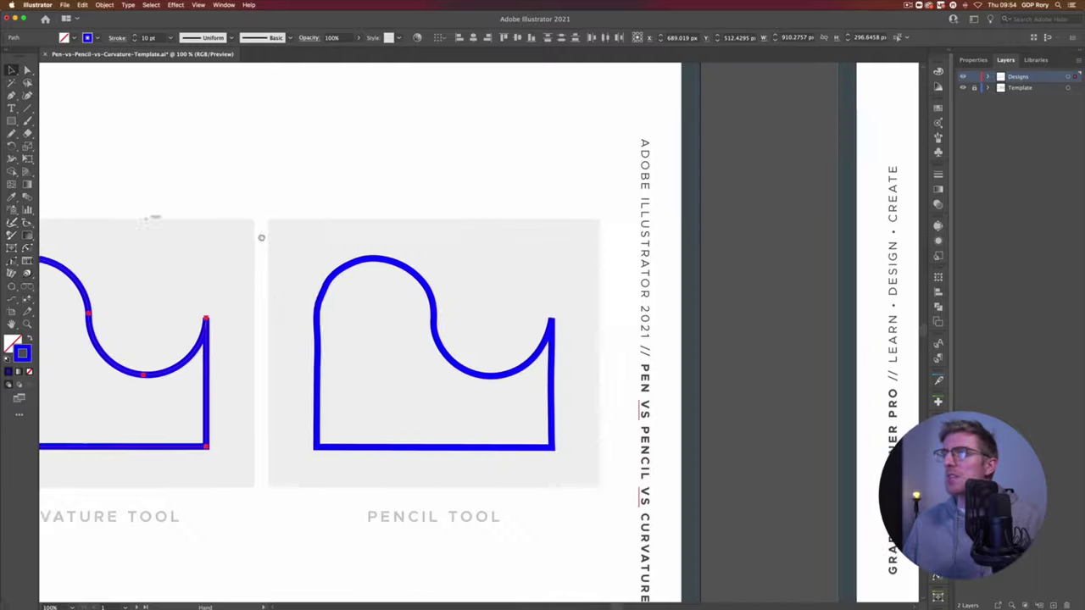
click(364, 259)
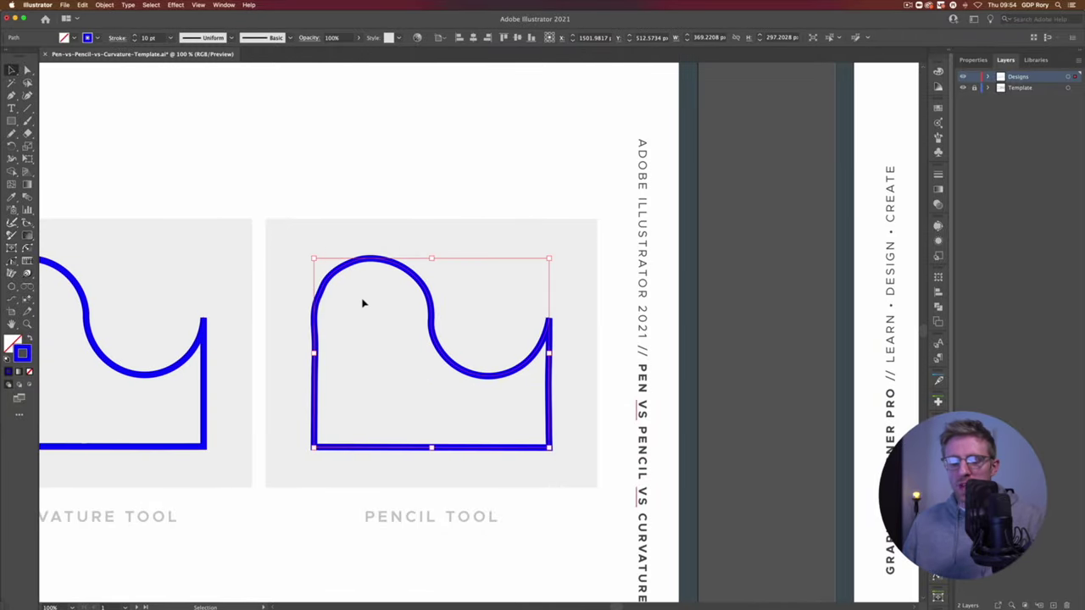
key(a)
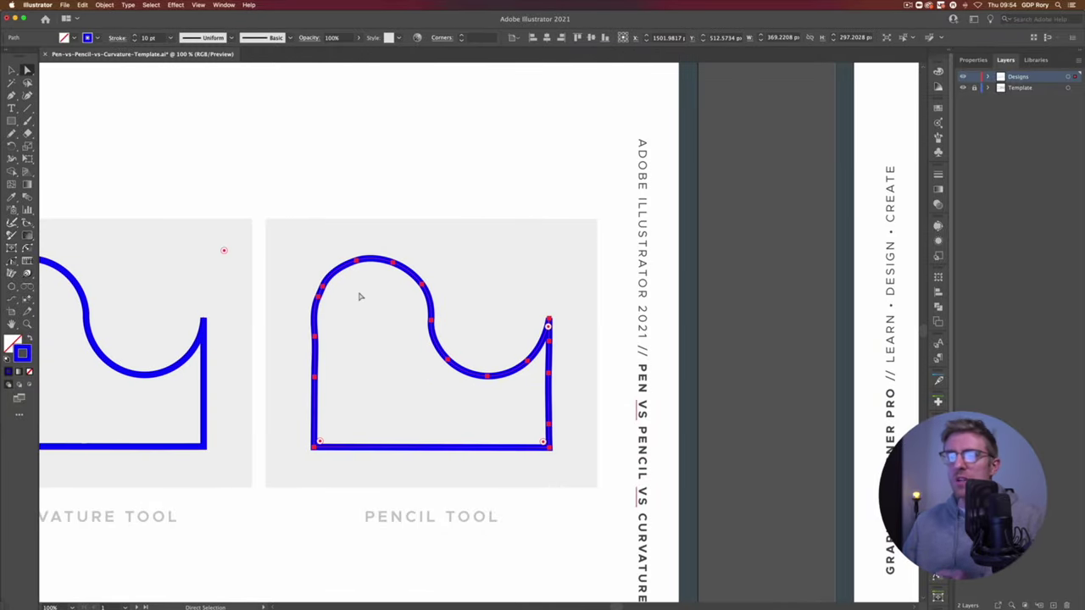
click(11, 70)
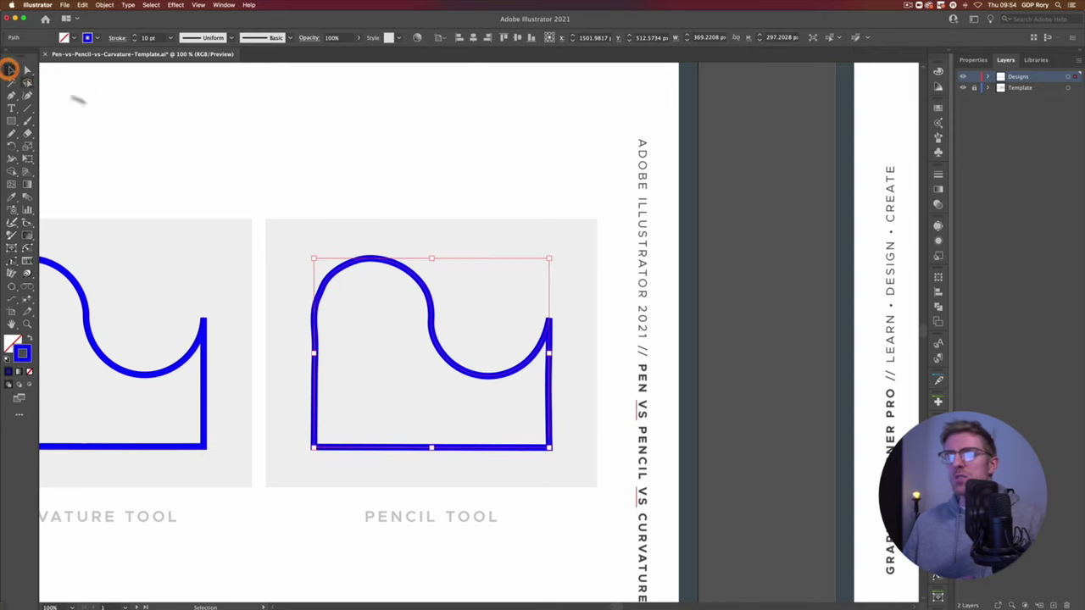
click(275, 180)
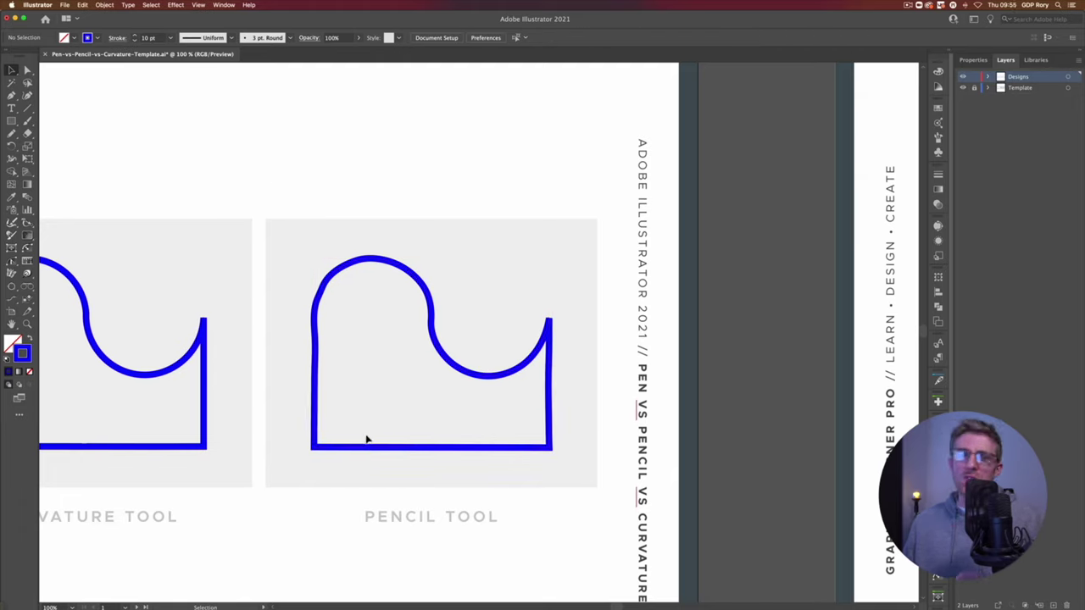
Move the pencil shape above its template panel and set the Pencil tool's Fidelity fully to Accurate.
drag(315, 310, 311, 77)
click(308, 294)
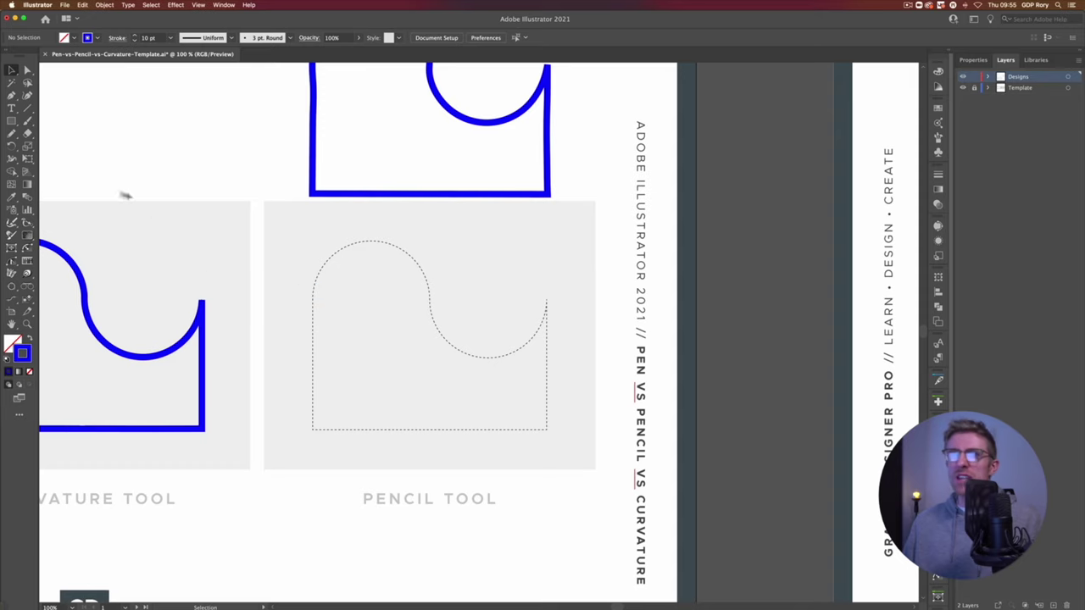
double_click(12, 133)
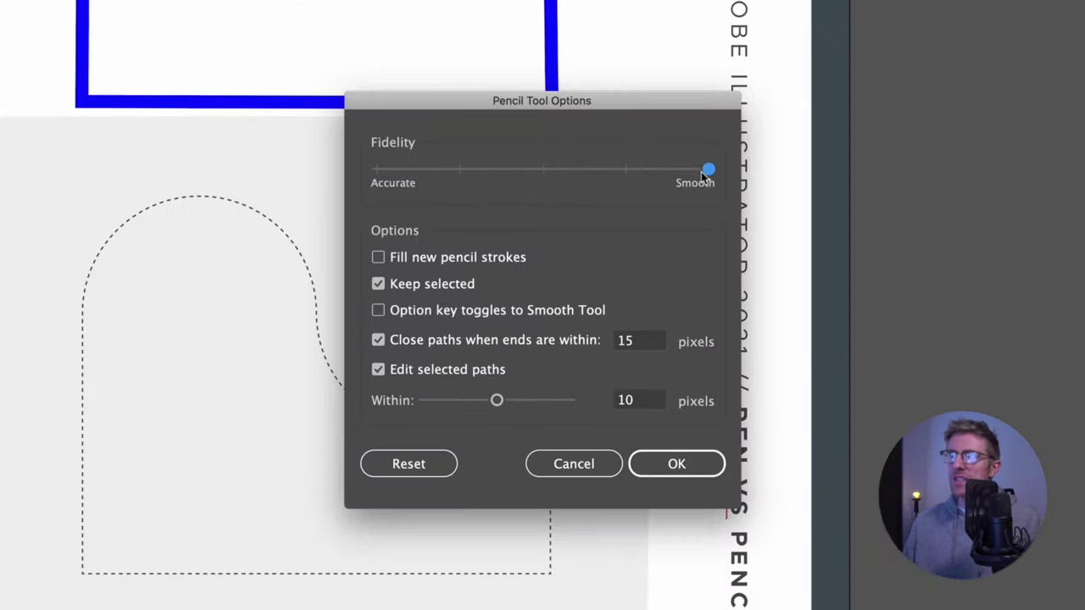
drag(709, 172, 363, 178)
click(678, 463)
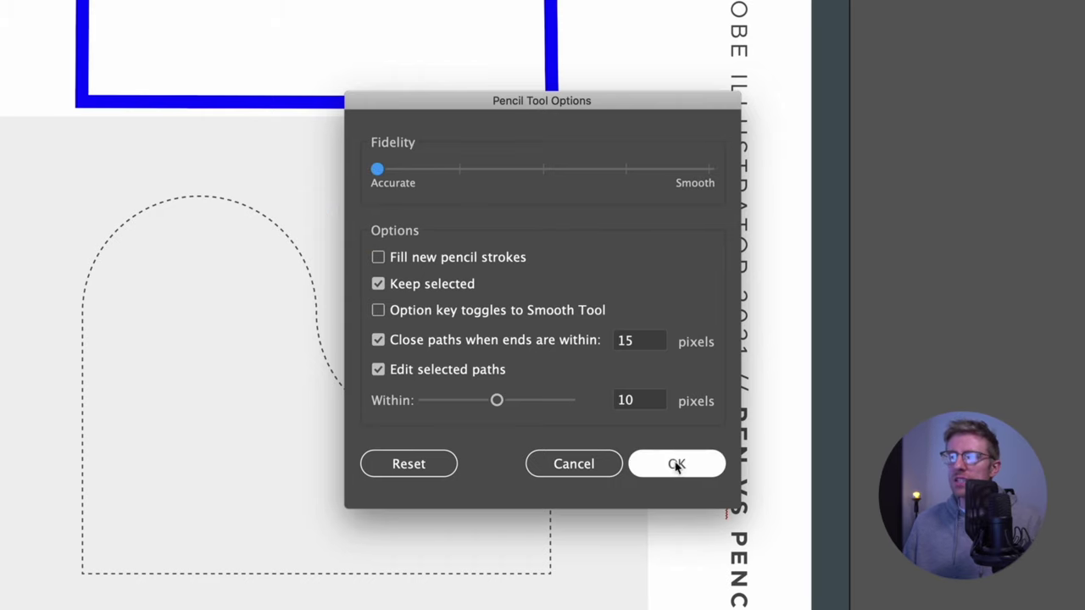
Trace the whole dashed Pencil Tool template again as a closed path using the Pencil tool.
key(super+equal)
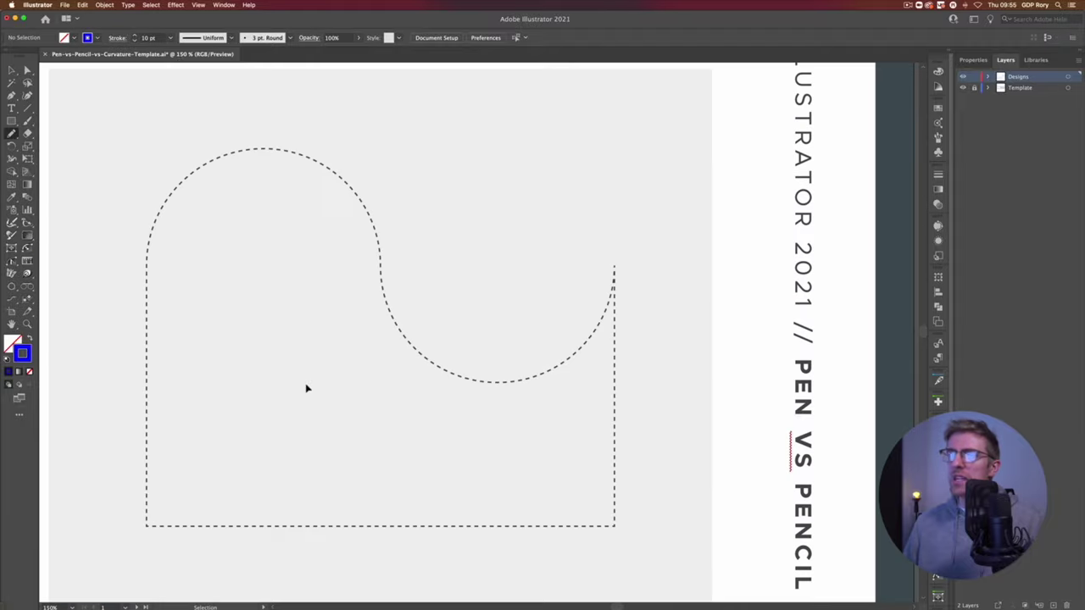
drag(174, 414, 268, 412)
click(273, 411)
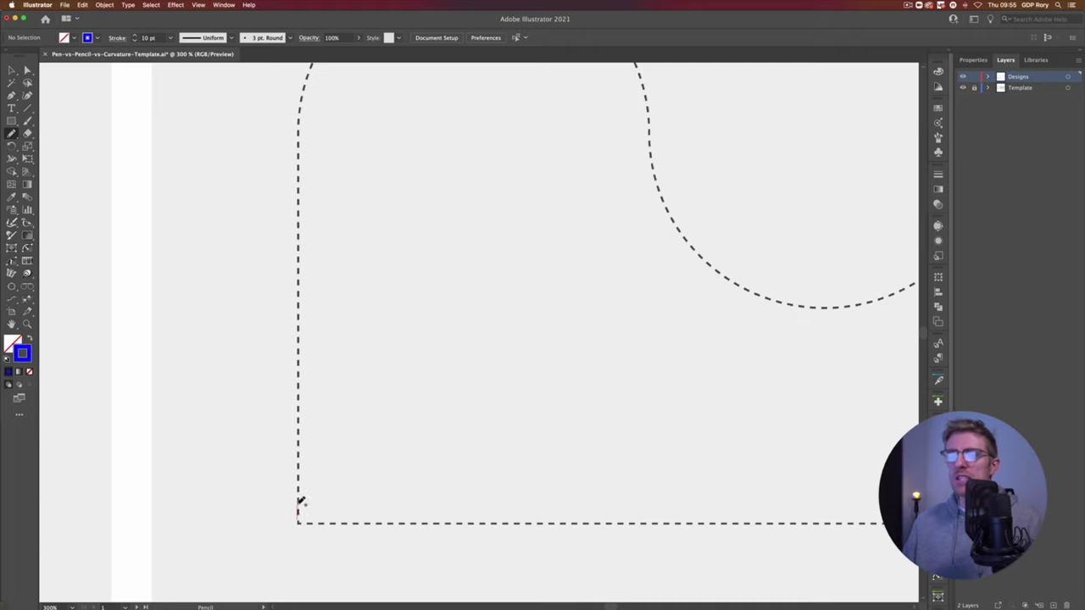
mouse_move(298, 434)
mouse_down()
mouse_move(293, 331)
mouse_move(382, 249)
mouse_move(350, 261)
mouse_move(235, 266)
mouse_up()
mouse_move(267, 311)
mouse_down()
mouse_move(432, 334)
mouse_move(368, 285)
mouse_move(351, 411)
mouse_move(337, 362)
mouse_move(166, 367)
mouse_up()
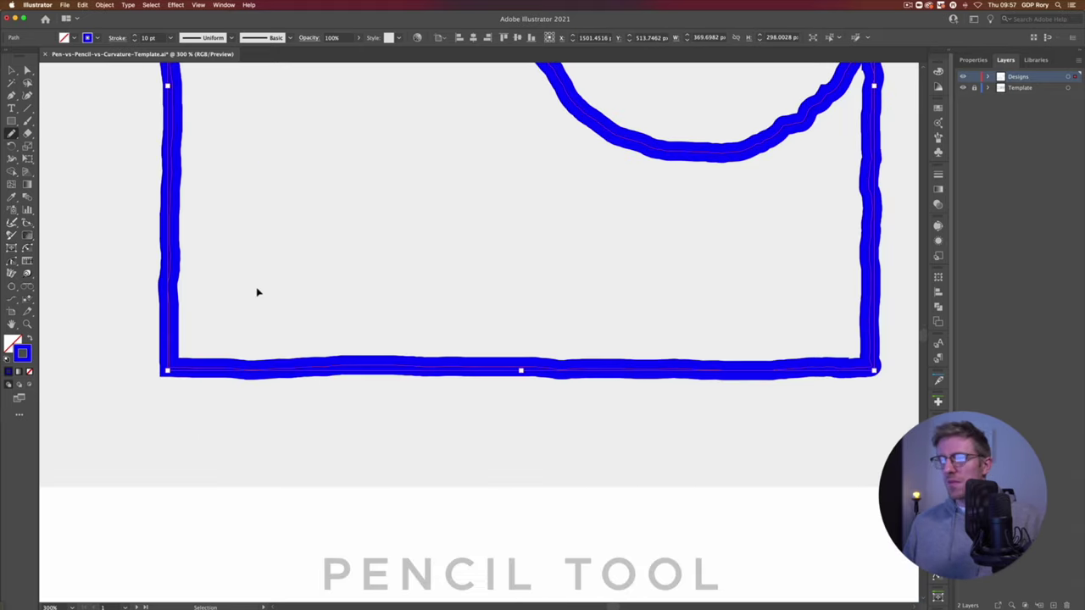
Inspect the newly traced accurate-fidelity shape and its anchor points, and deselect it.
key(super+minus)
key(super+minus)
key(super+minus)
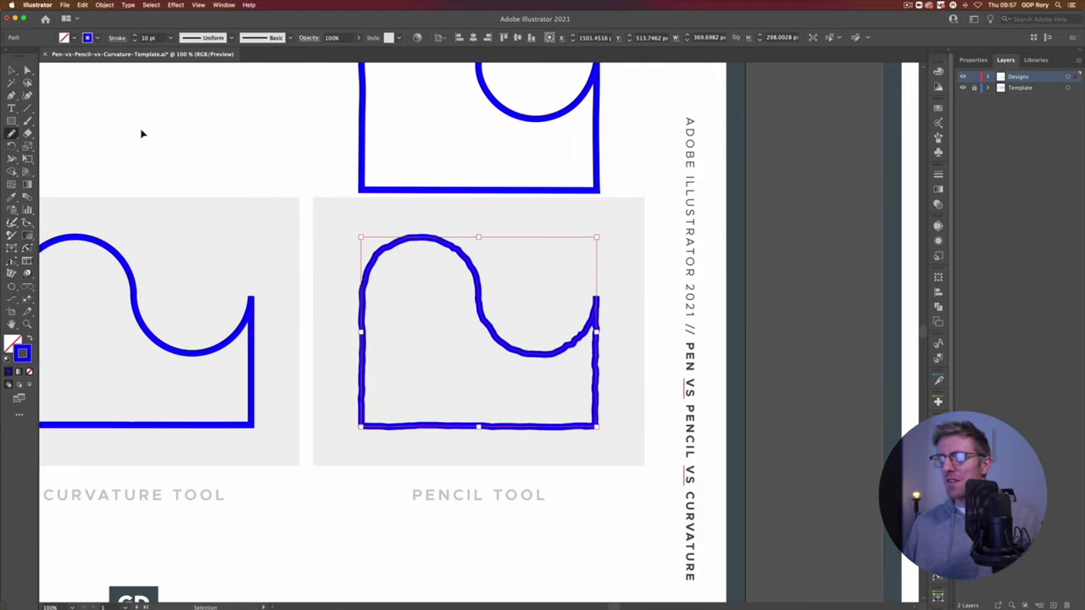
key(super+equal)
key(super+equal)
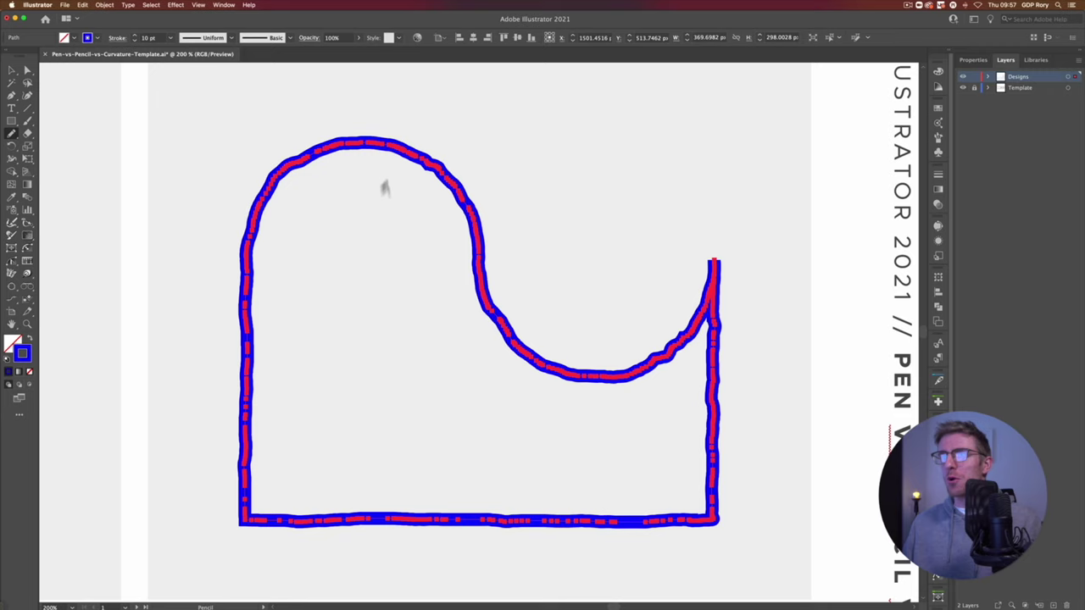
click(10, 69)
click(27, 70)
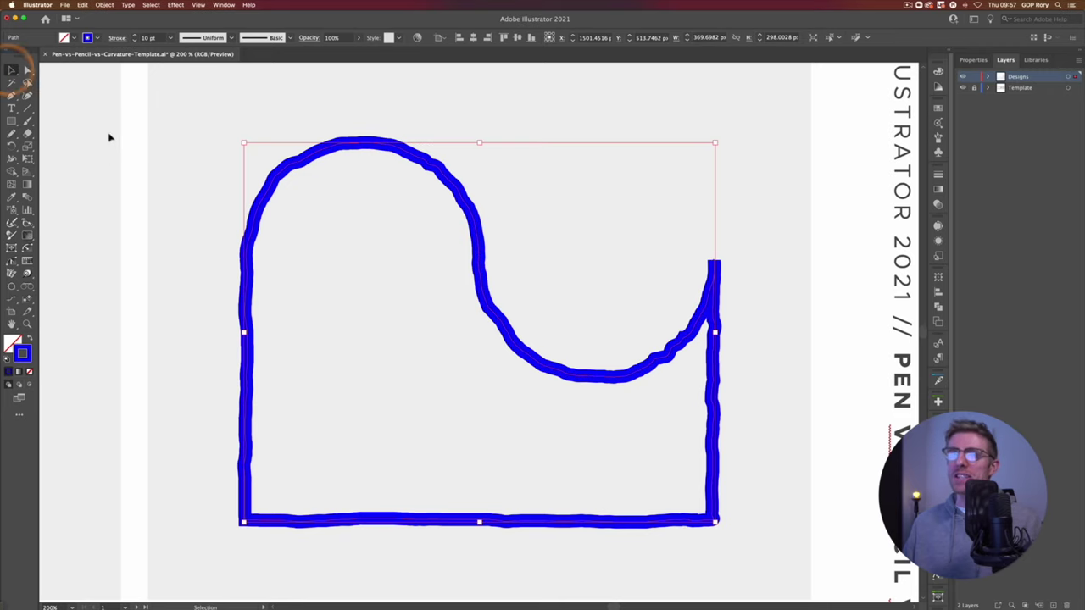
click(131, 149)
Compare the two pencil shapes, and examine the rough one's anchor points closely along its lower curve and spike.
key(super+minus)
key(super+minus)
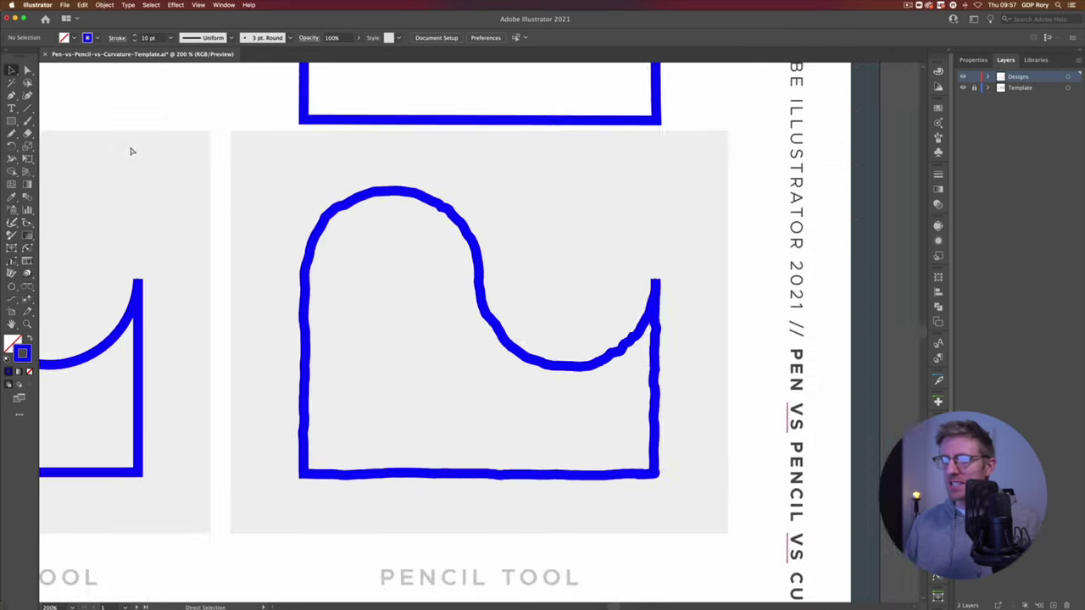
key(v)
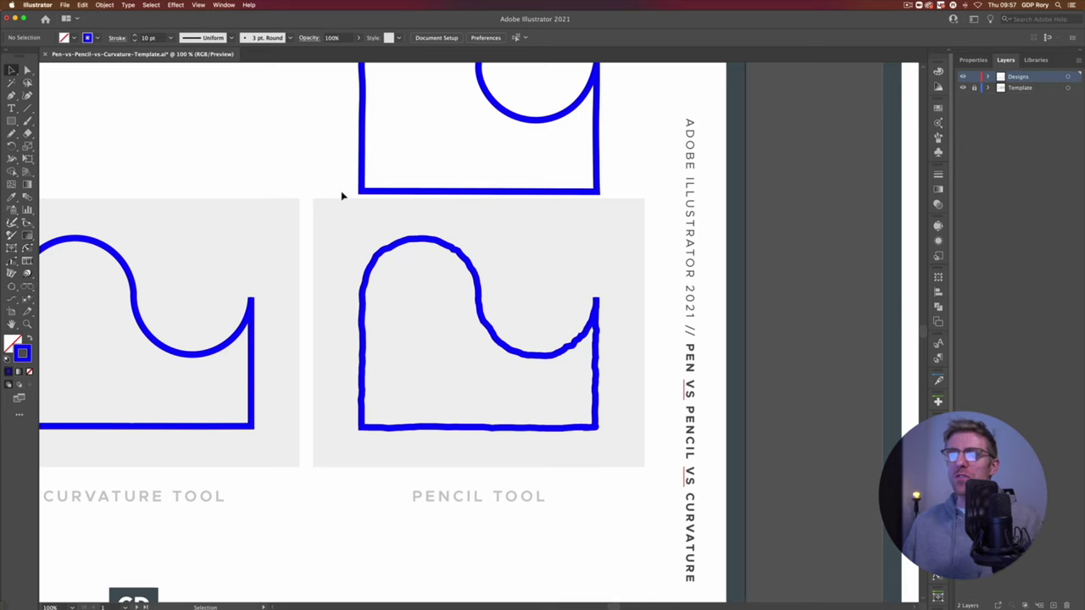
drag(350, 160, 284, 234)
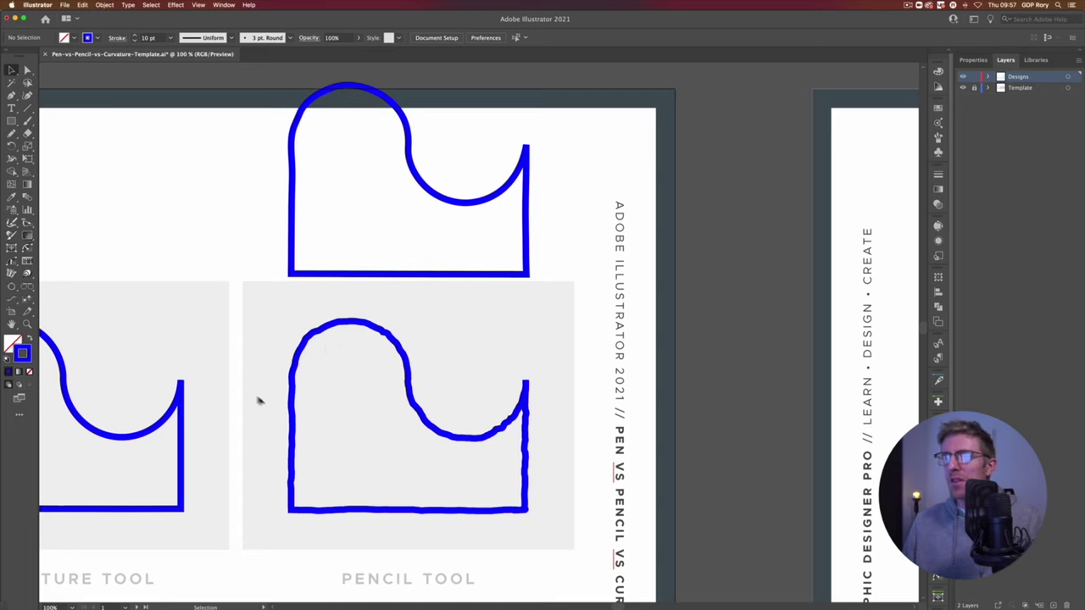
click(410, 406)
key(a)
click(412, 399)
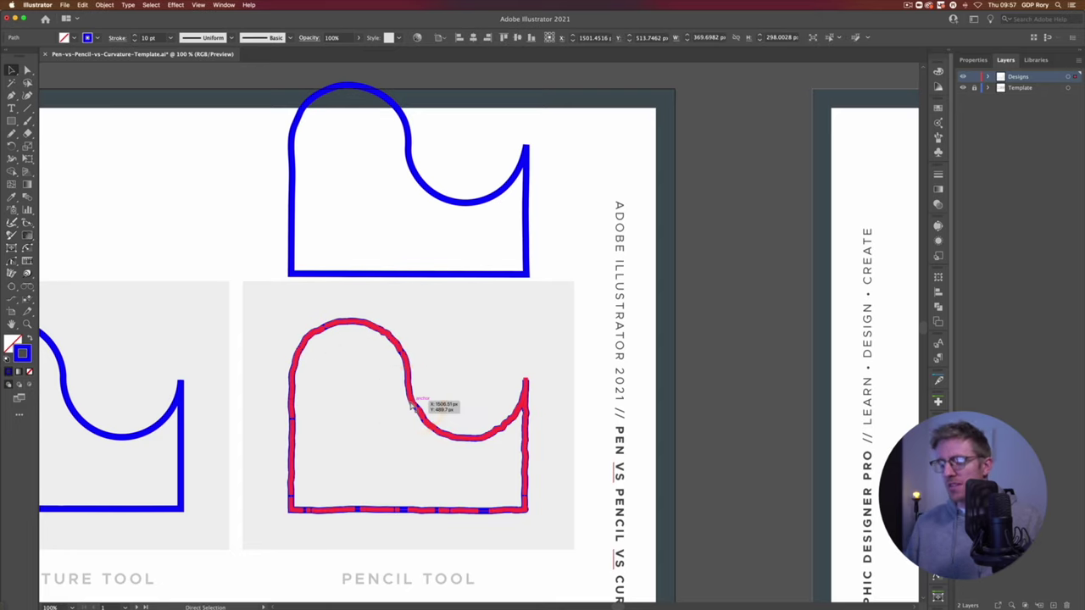
key(super+equal)
key(super+equal)
key(super+equal)
key(super+equal)
drag(769, 325, 331, 358)
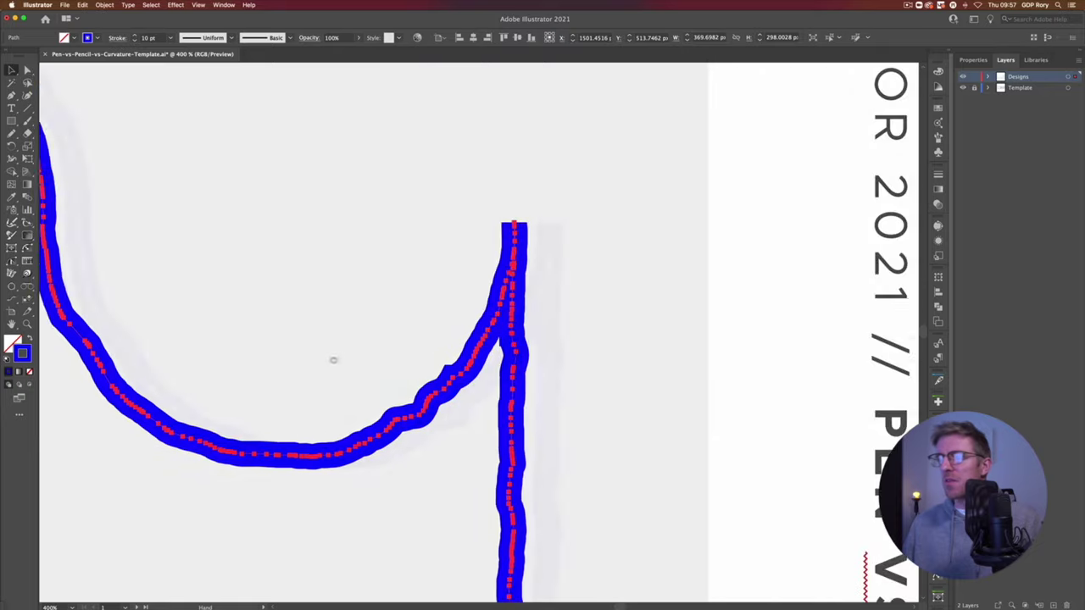
Redraw the wobbly section of the selected shape's lower curve with the Pencil tool to smooth it, and deselect the shape.
click(11, 133)
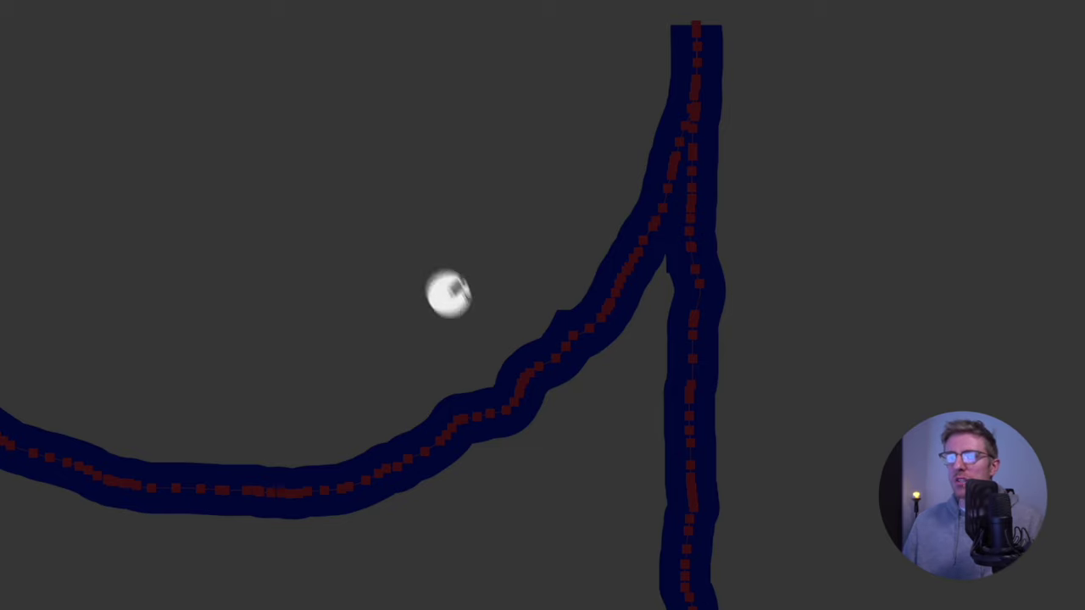
click(484, 391)
mouse_move(484, 392)
mouse_down()
mouse_move(489, 412)
mouse_move(476, 417)
mouse_move(608, 309)
mouse_up()
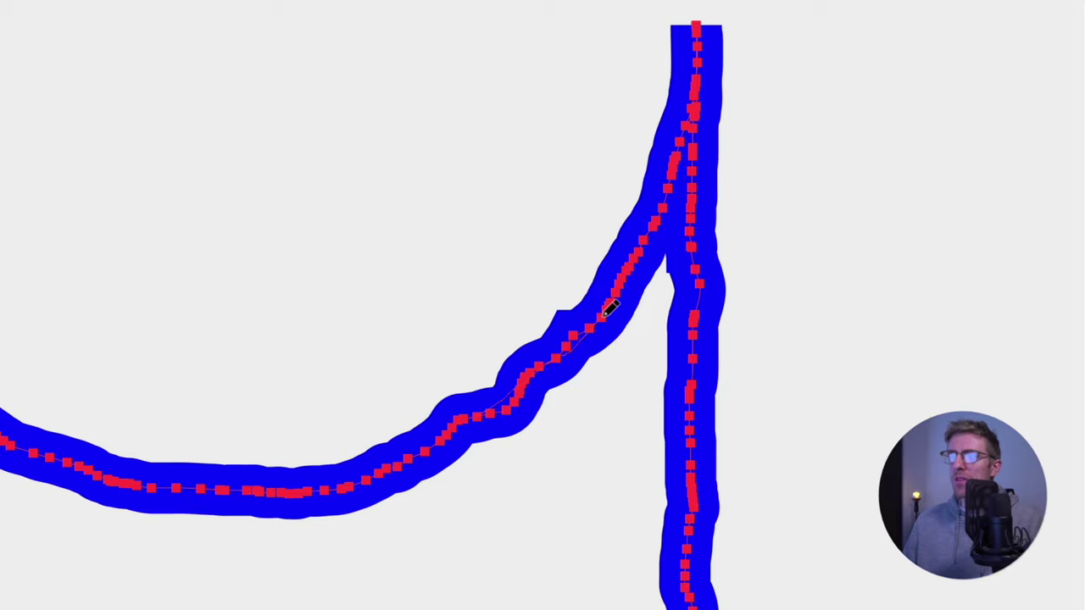
click(537, 367)
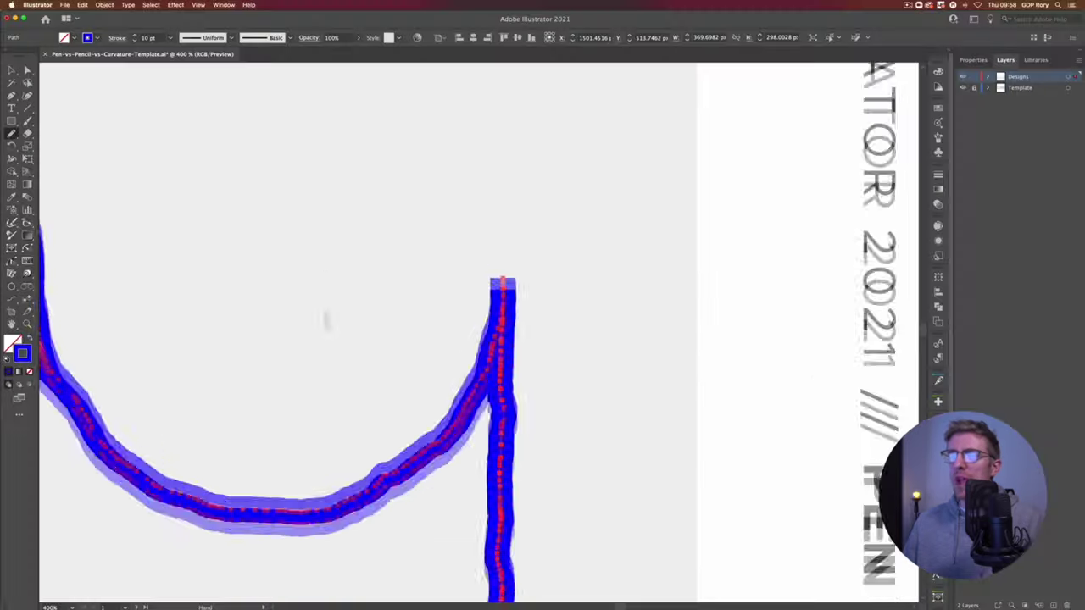
click(298, 310)
click(476, 445)
click(15, 71)
click(261, 184)
key(super+minus)
key(super+minus)
key(super+minus)
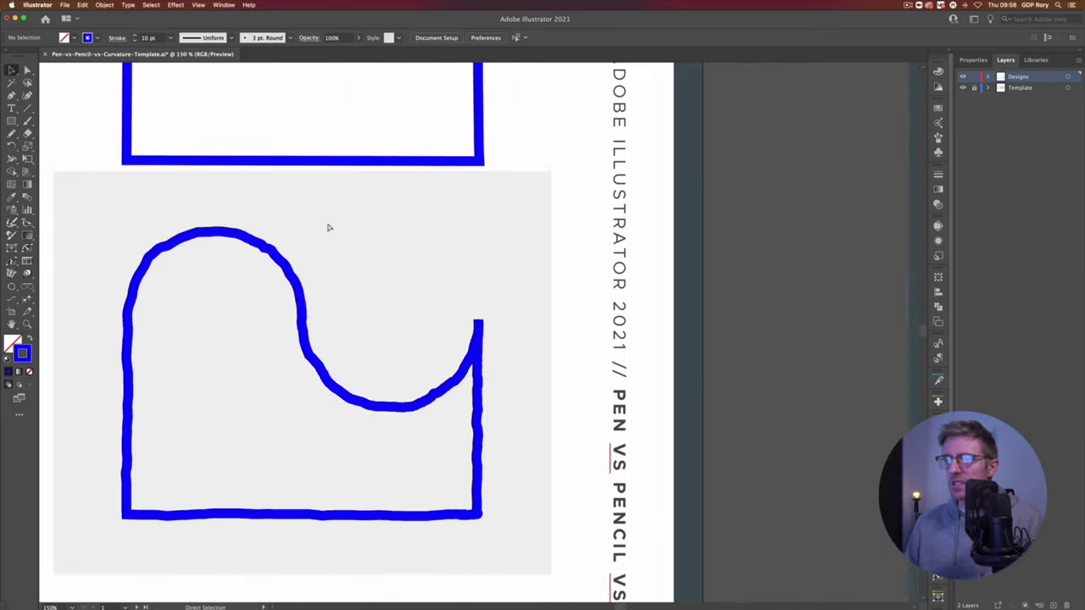
Compare the Pen, Curvature and Pencil tool shapes side by side, and bring the bird artboard into view.
key(super+minus)
key(super+minus)
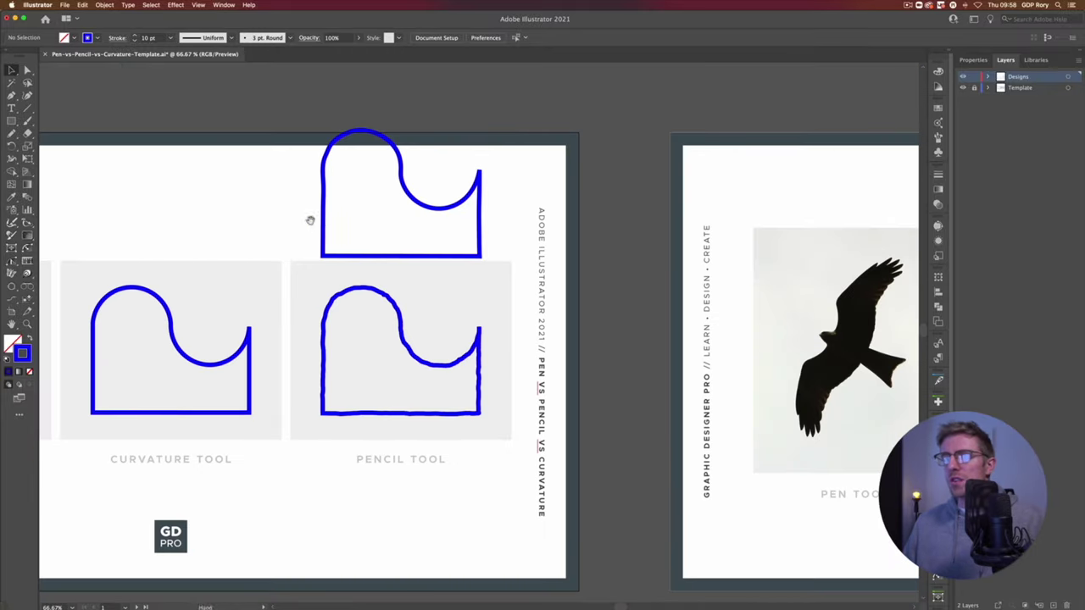
drag(310, 221, 327, 252)
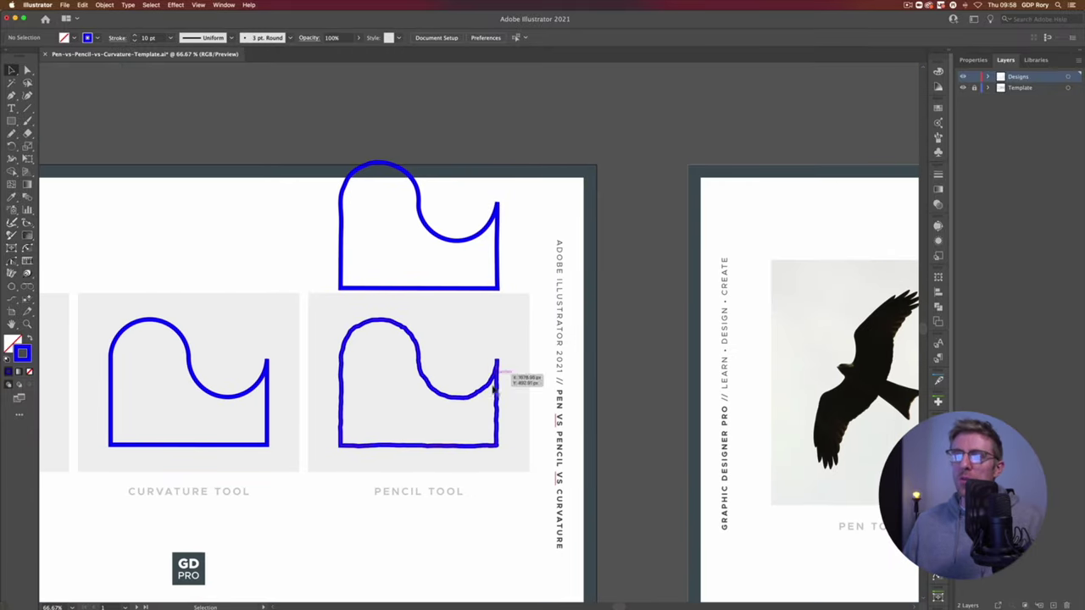
drag(291, 268, 363, 288)
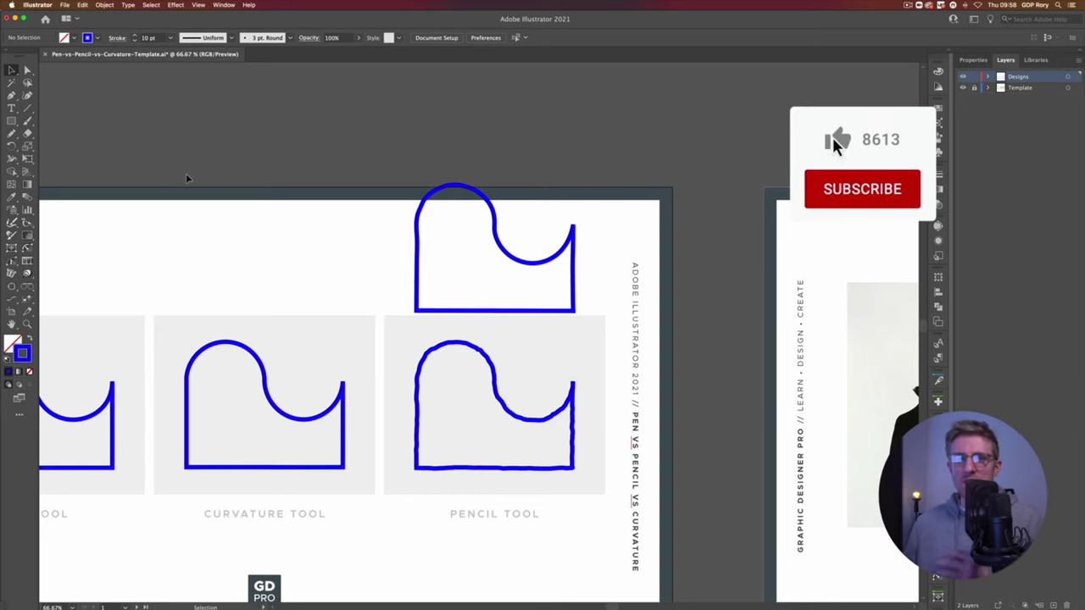
click(212, 243)
drag(300, 277, 501, 238)
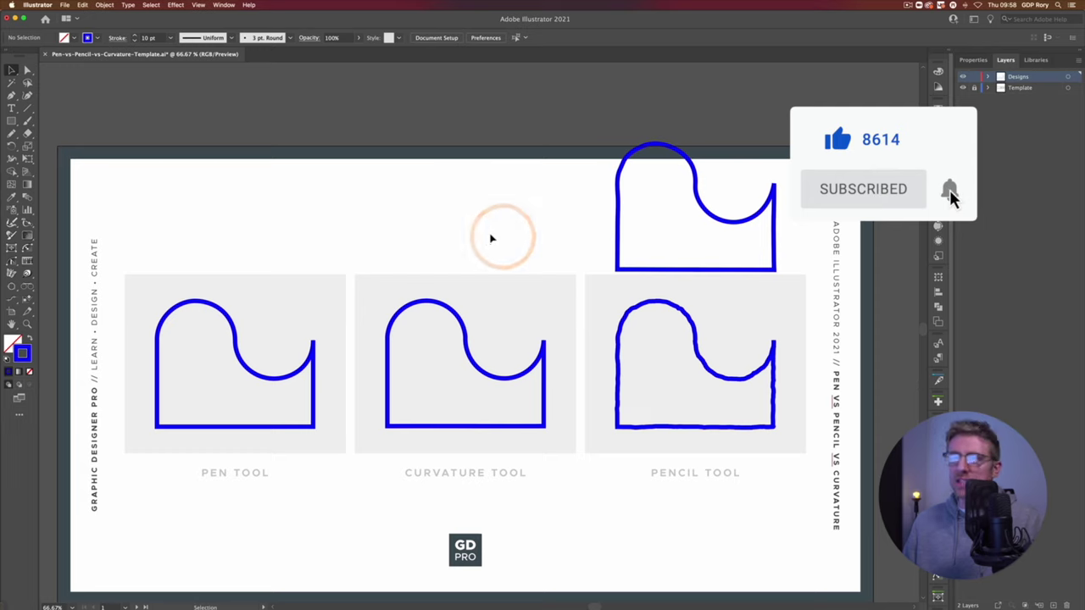
drag(784, 260, 291, 283)
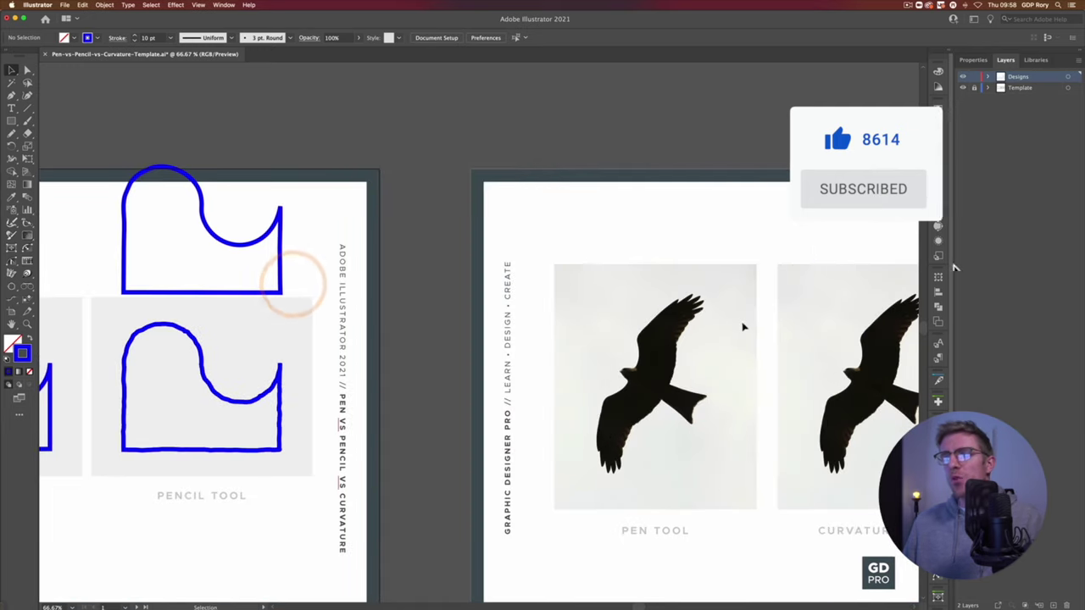
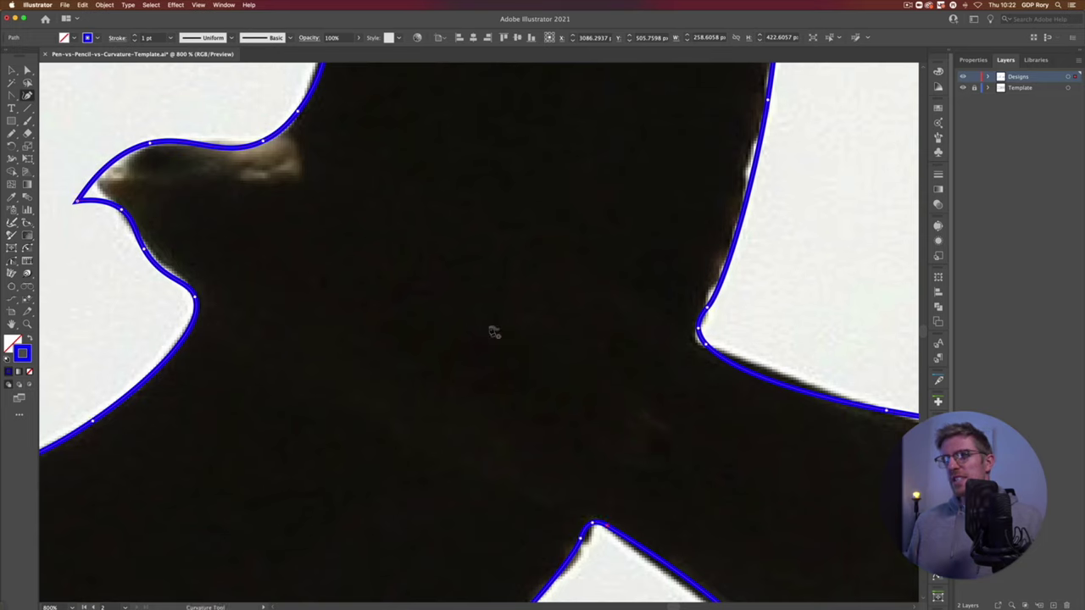
Reposition the anchor points where the upper wing meets the tail with the Curvature tool so the outline hugs the corner.
scroll(500, 322, right, 6)
key(shift+grave)
click(424, 278)
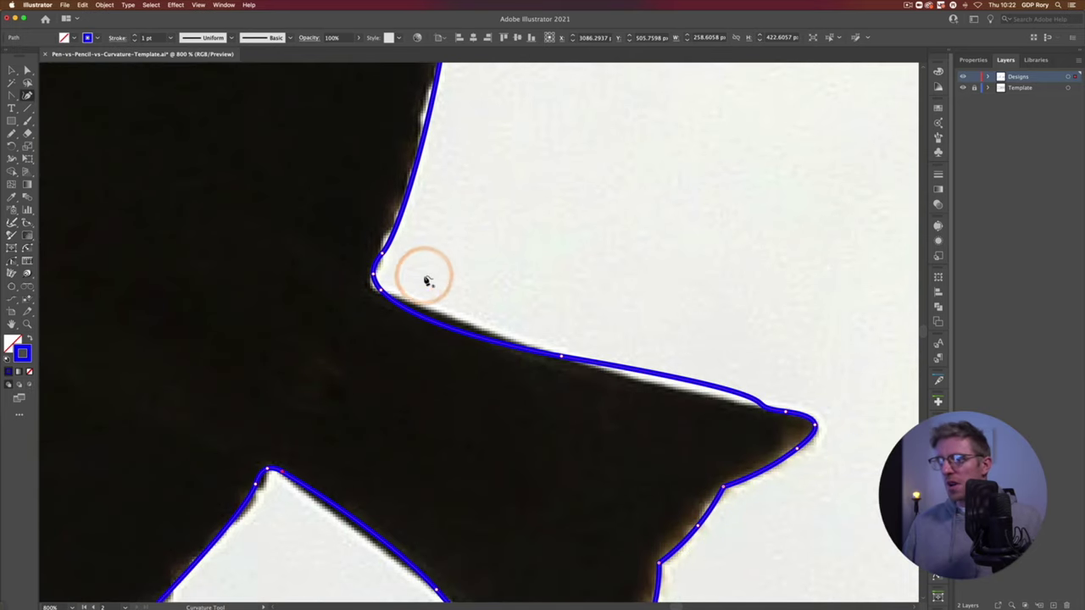
scroll(425, 280, up, 3)
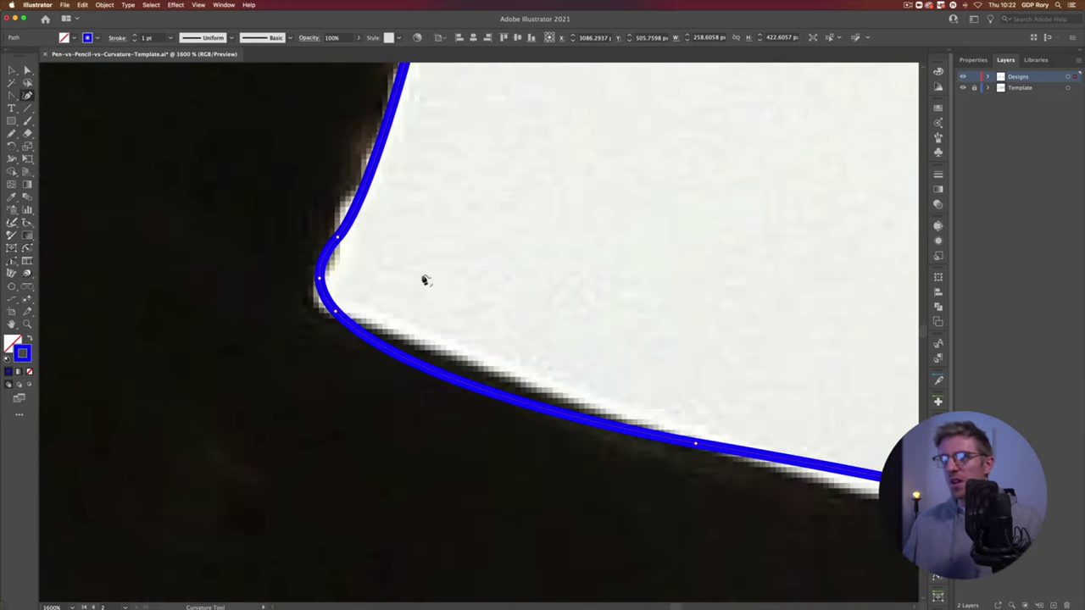
drag(318, 278, 323, 286)
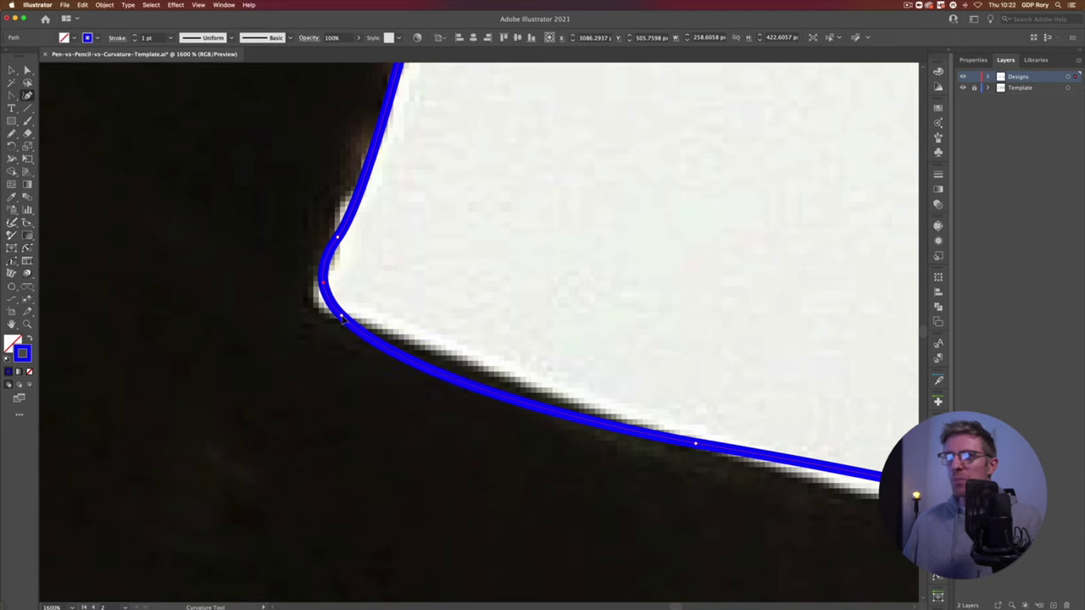
drag(352, 322, 359, 320)
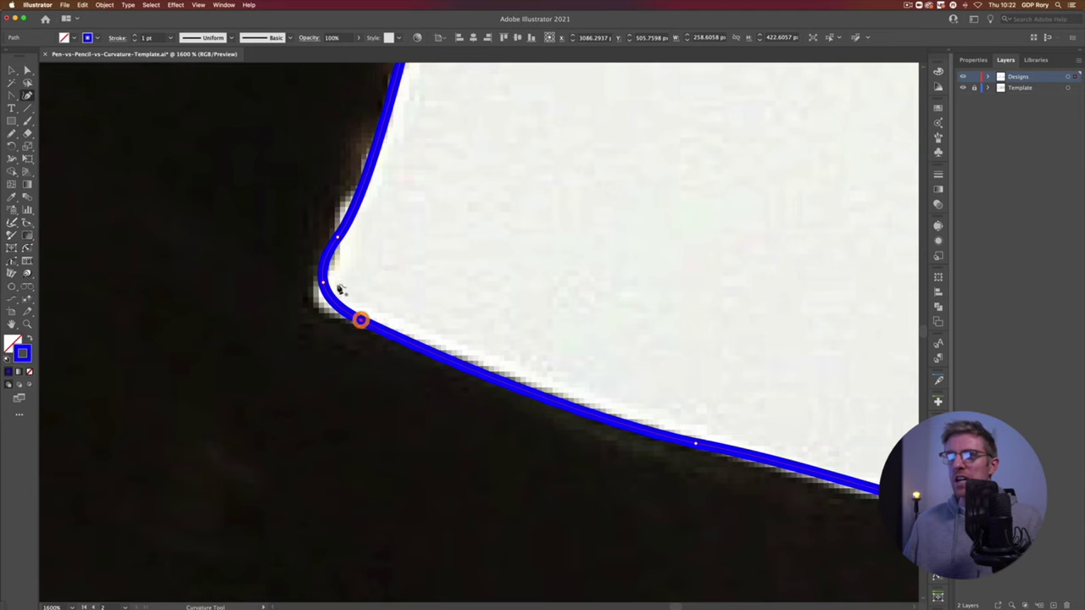
drag(323, 288, 323, 293)
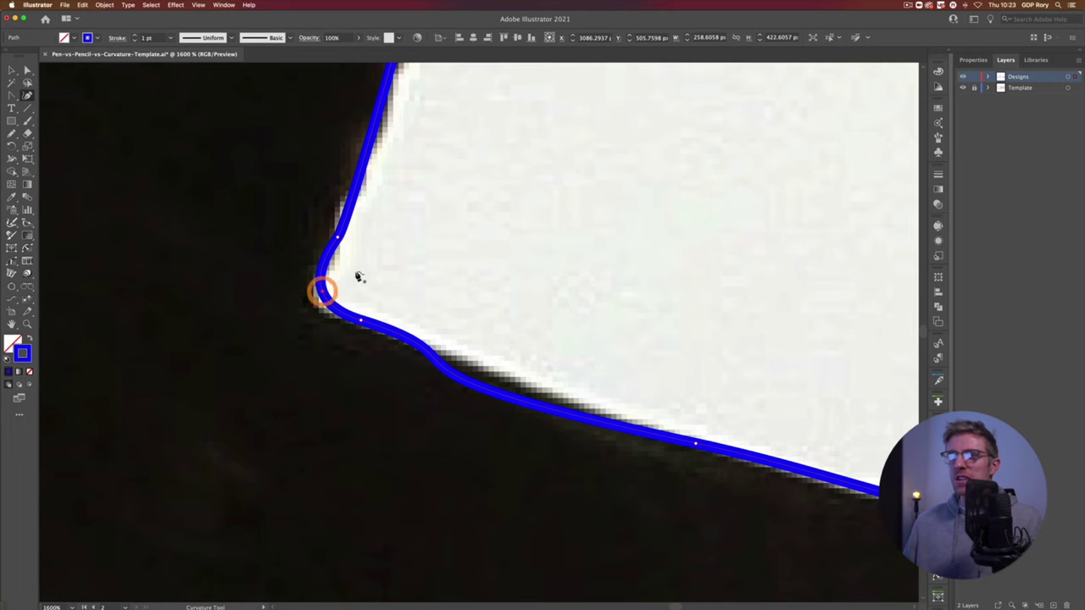
Delete the surplus anchor point on the tail's upper edge and refit the curve into the wing corner.
key(super+minus)
key(super+minus)
key(super+minus)
drag(738, 348, 484, 324)
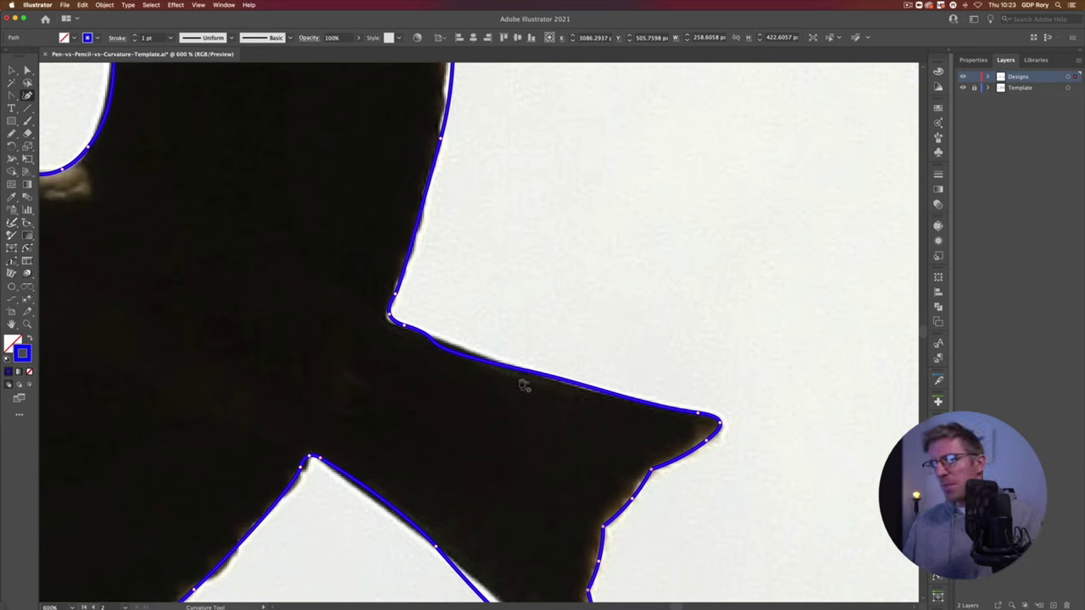
key(Delete)
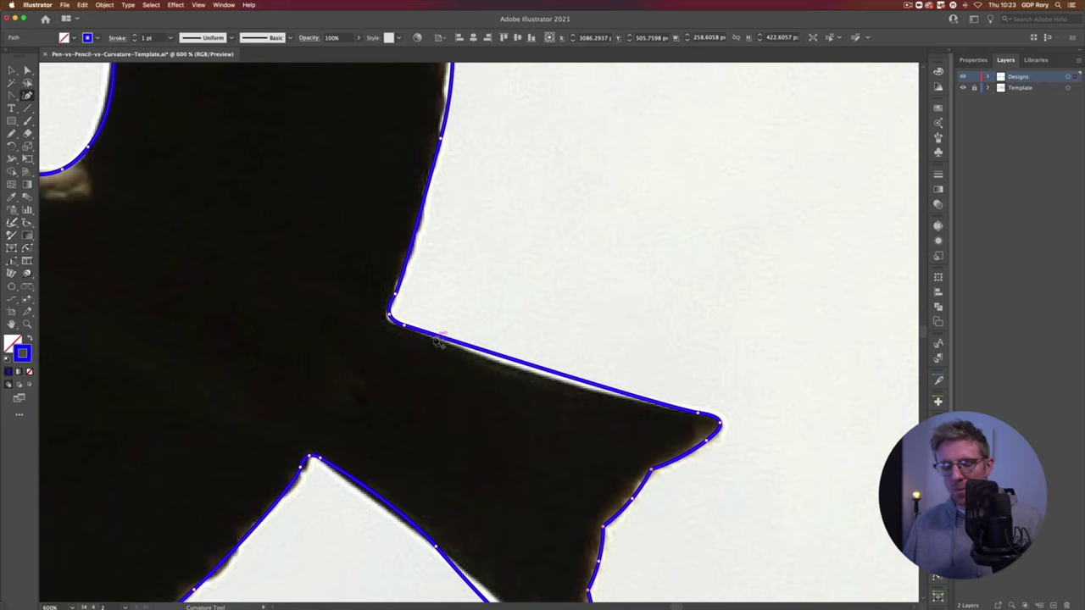
scroll(437, 344, up, 4)
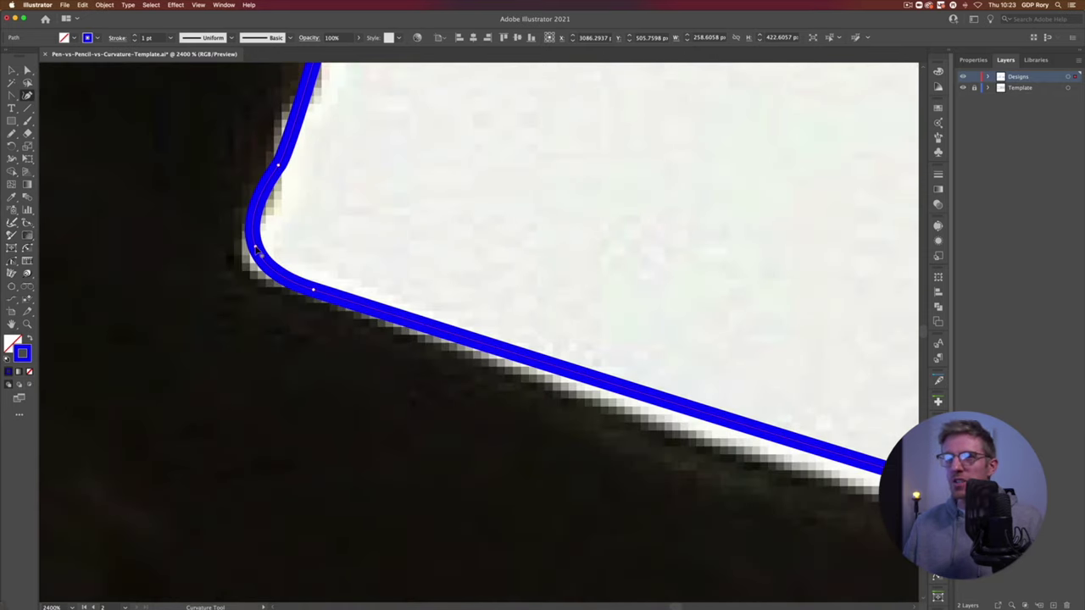
scroll(254, 247, down, 4)
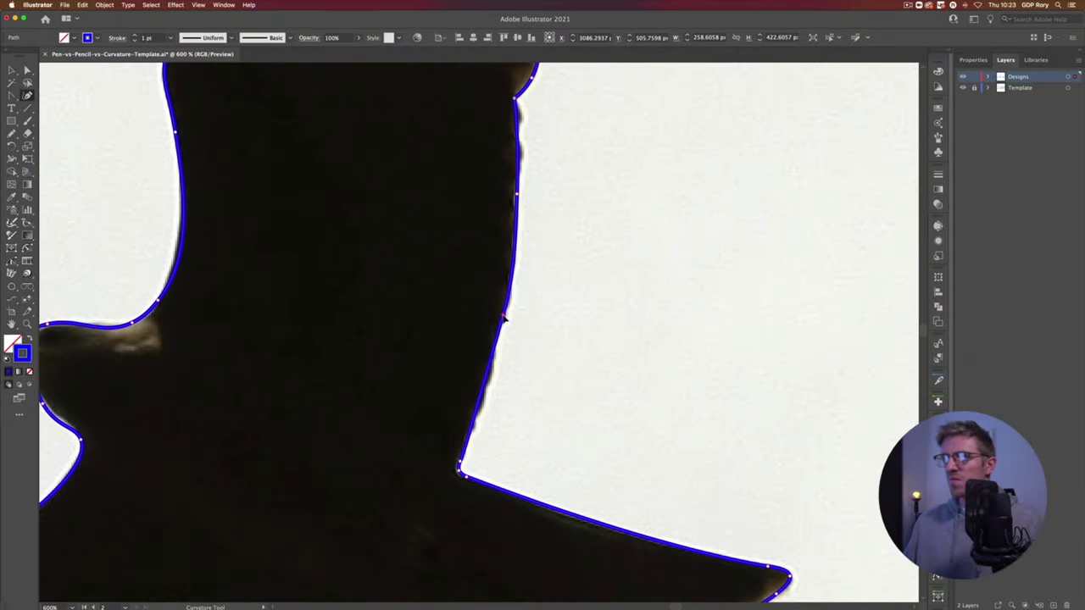
Refine the outline around the notch between the tail and the lower wing, and deselect the bird path.
scroll(504, 318, down, 3)
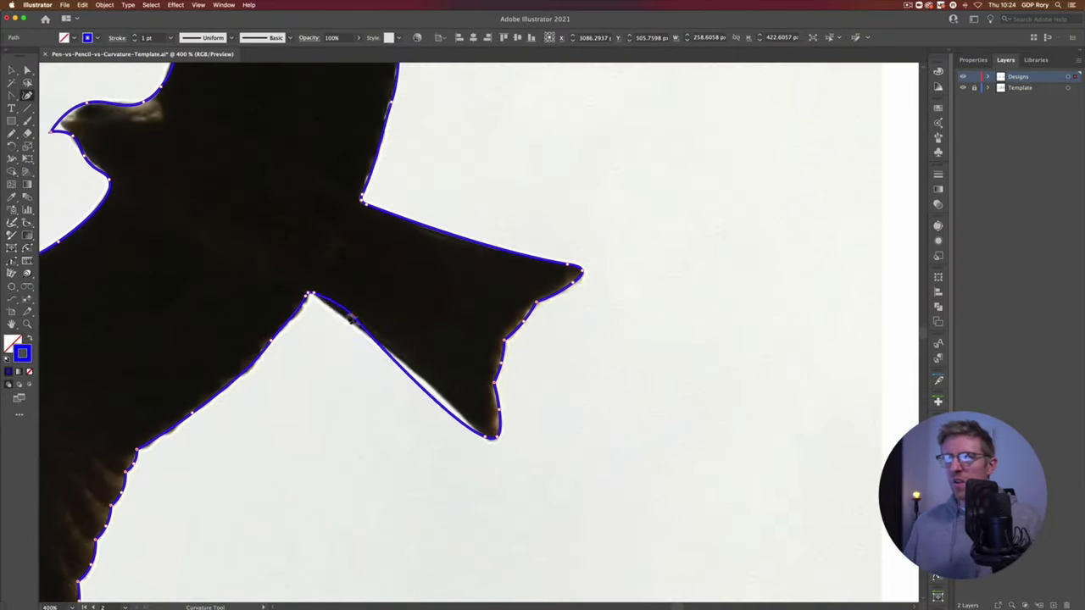
scroll(347, 318, up, 3)
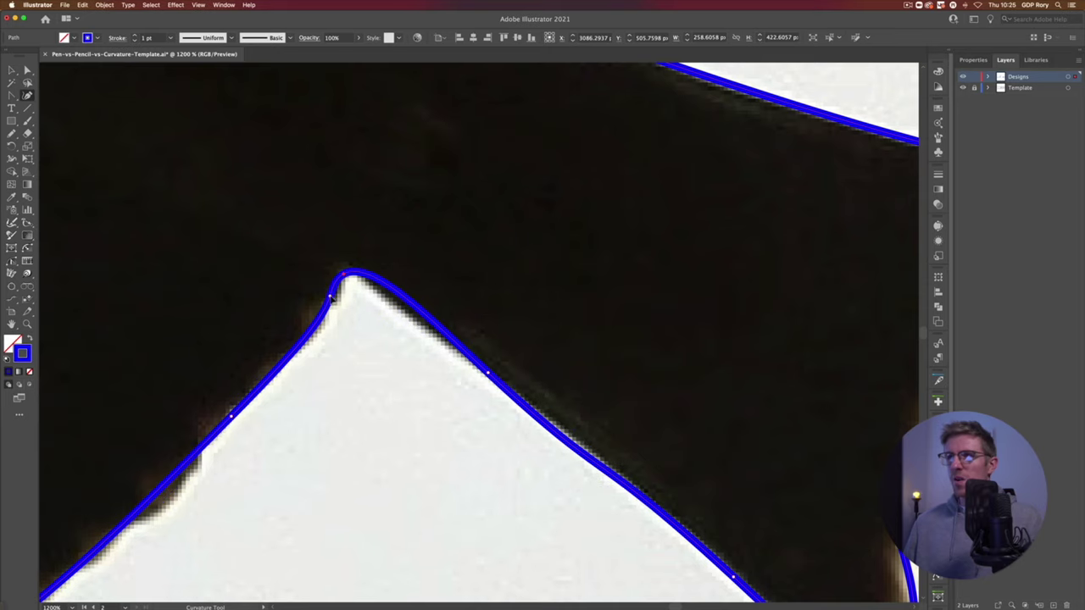
scroll(332, 297, down, 3)
click(277, 185)
scroll(334, 245, down, 10)
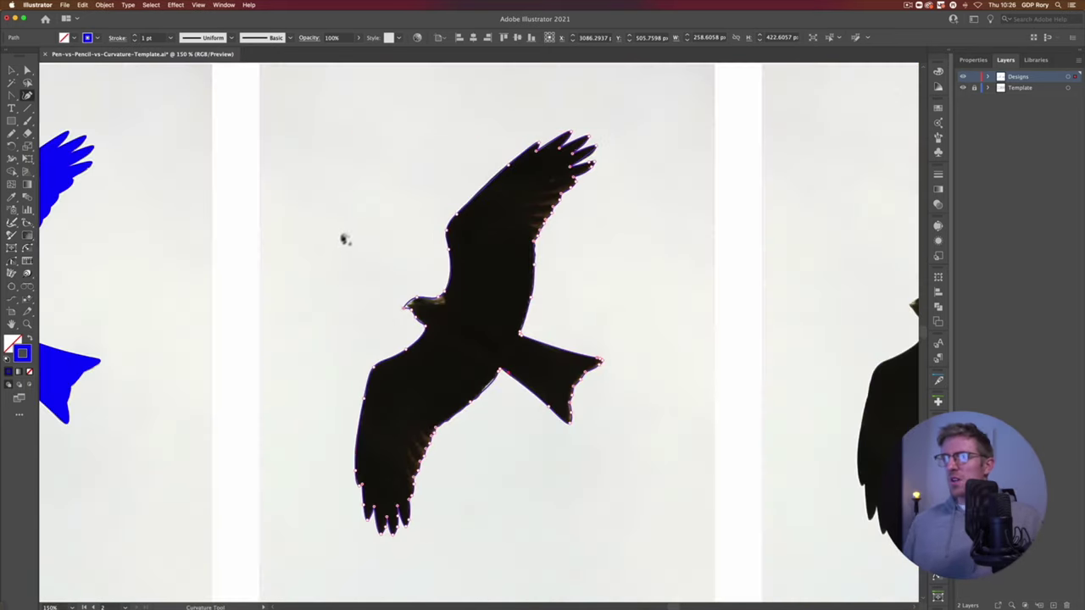
click(12, 70)
click(262, 201)
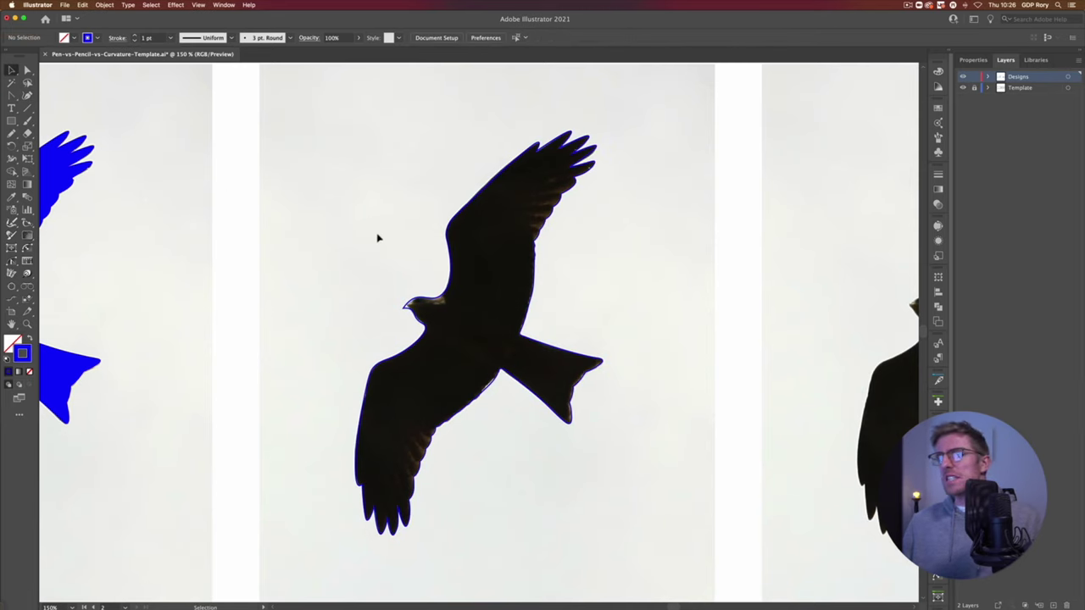
Hide the Template layer, and swap the curvature bird outline's blue stroke to a solid fill with no stroke.
click(961, 88)
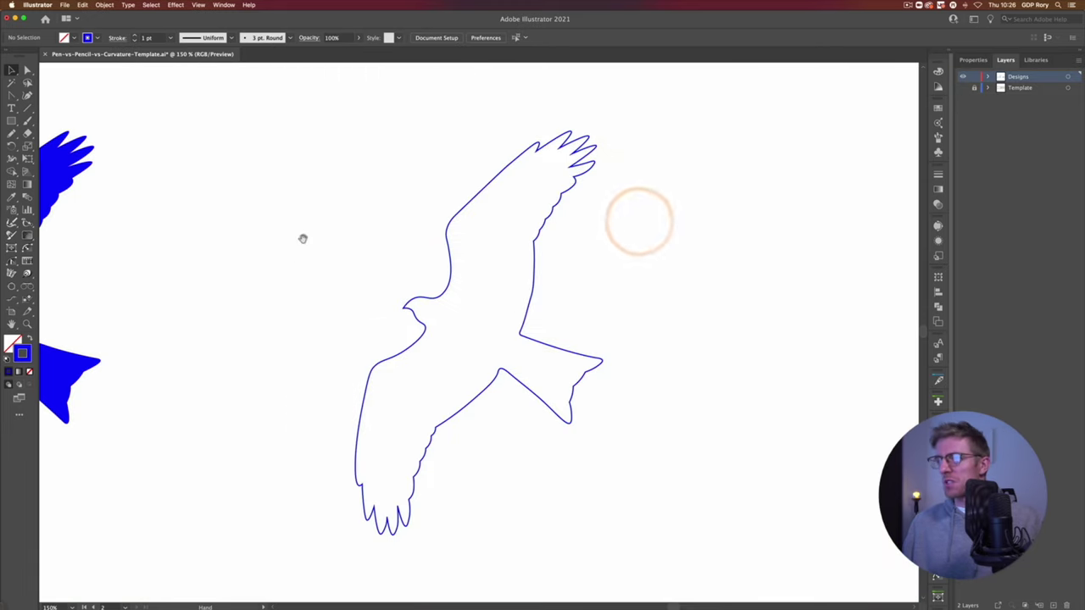
drag(302, 234, 412, 228)
key(super+minus)
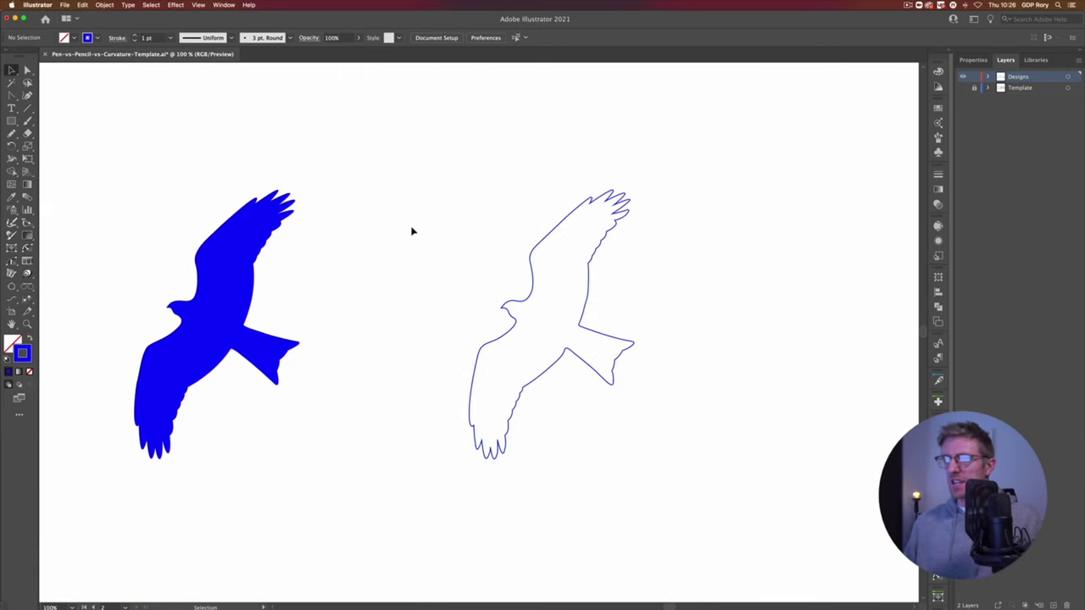
click(545, 344)
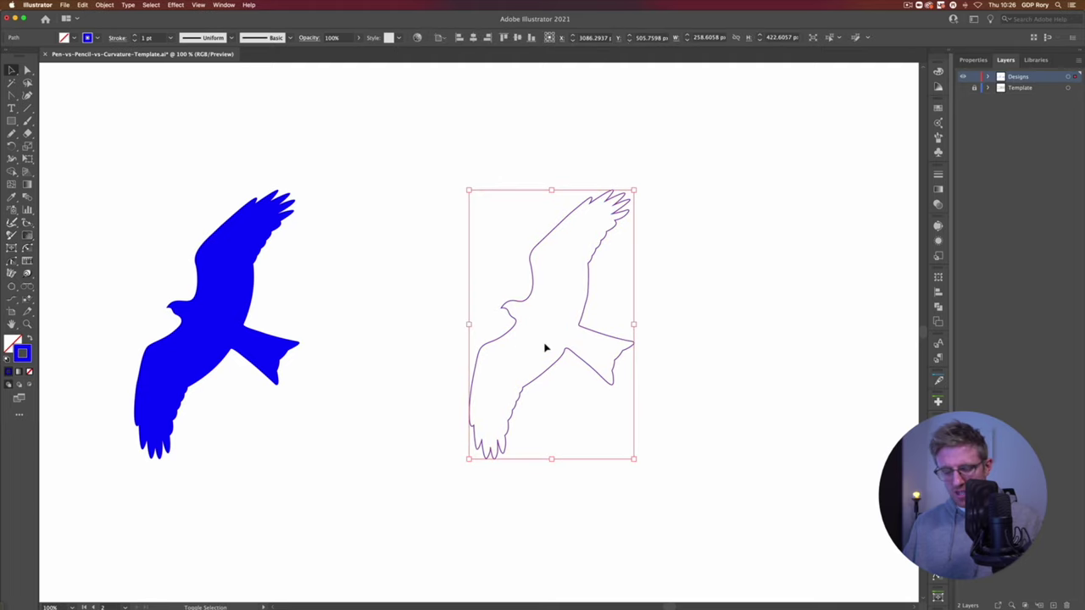
key(shift+x)
click(437, 324)
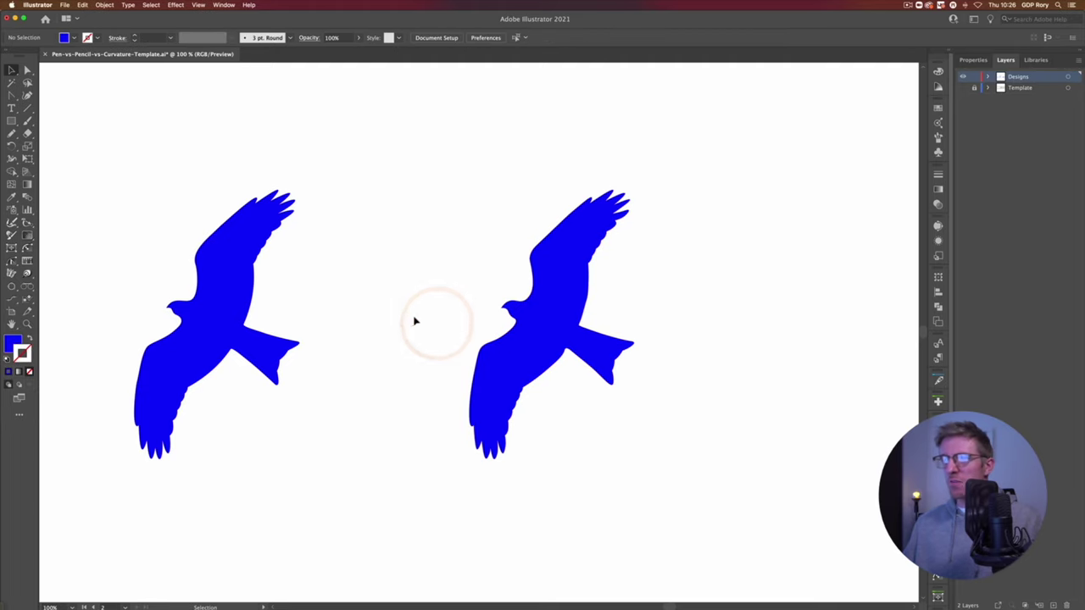
Compare the anchor points of the Pen and Curvature tool birds, and examine their silhouettes up close.
drag(406, 323, 449, 331)
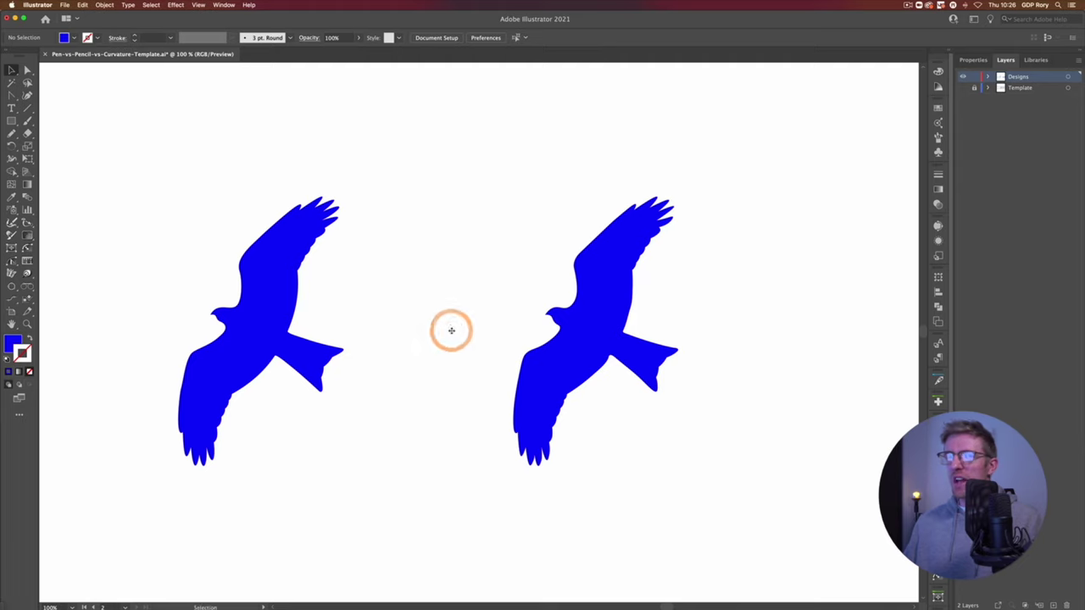
click(553, 366)
key(a)
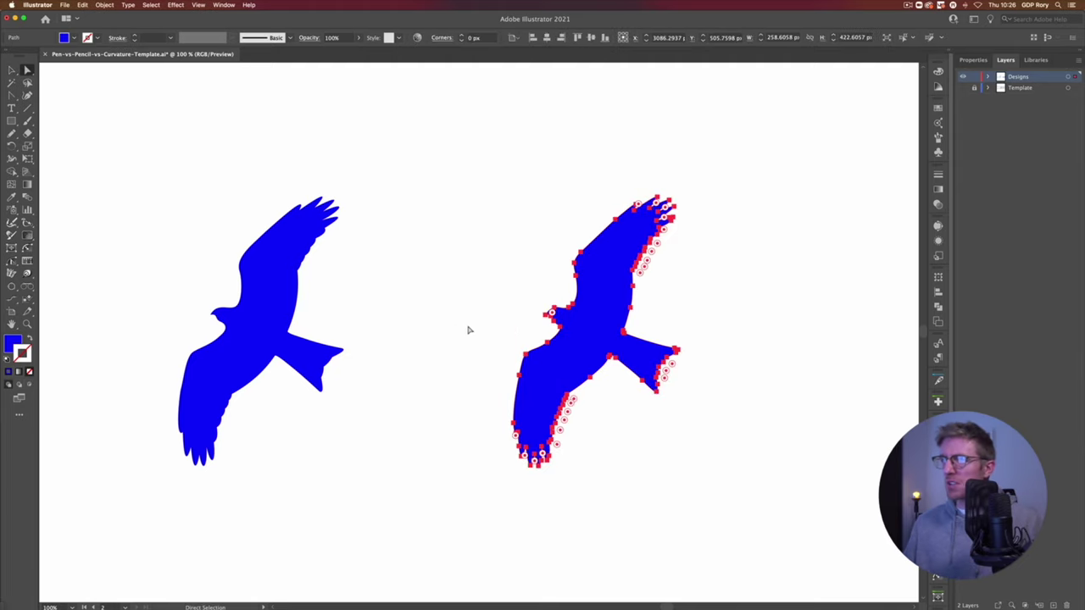
click(288, 278)
shift+click(589, 312)
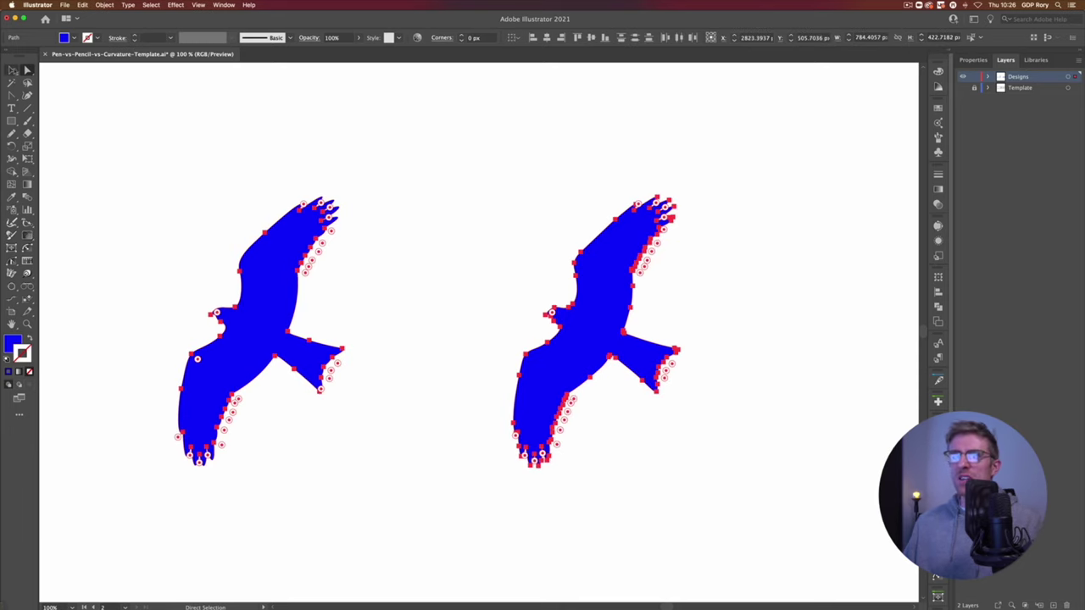
click(12, 70)
click(133, 128)
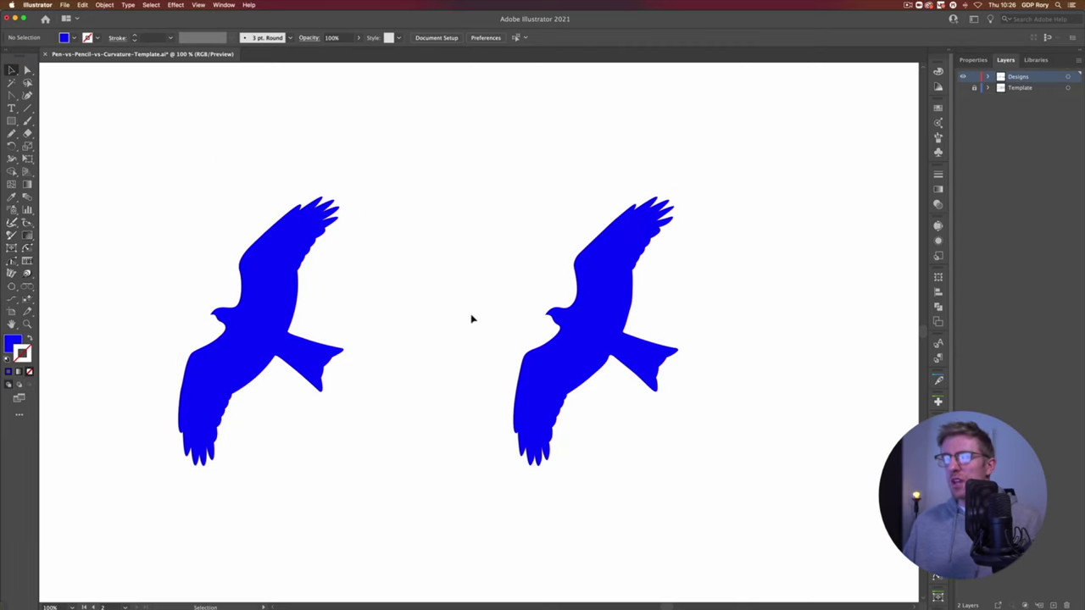
key(super+equal)
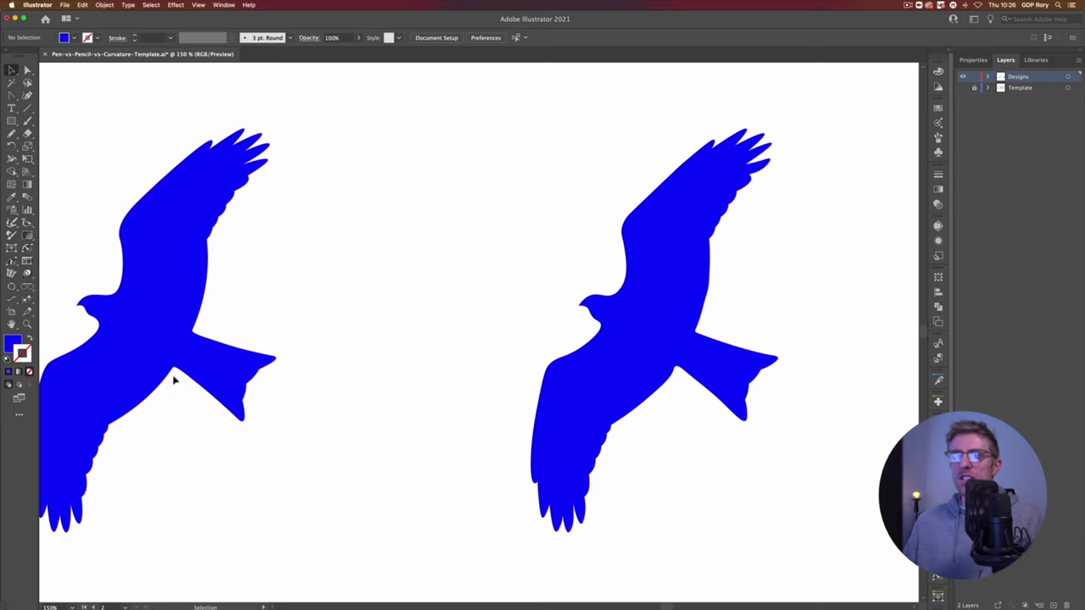
drag(498, 313, 249, 322)
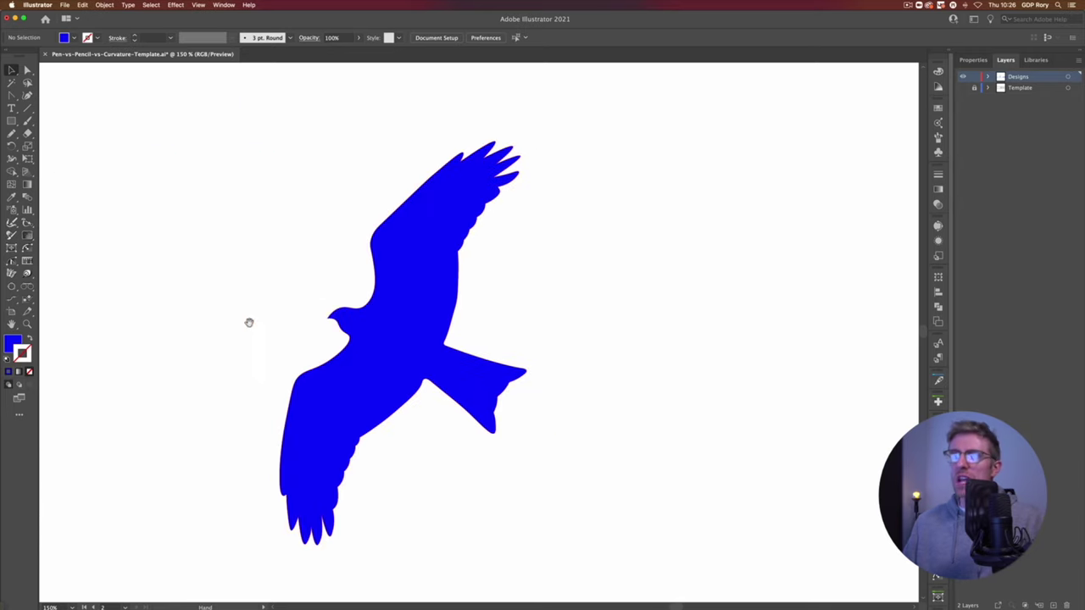
key(super+minus)
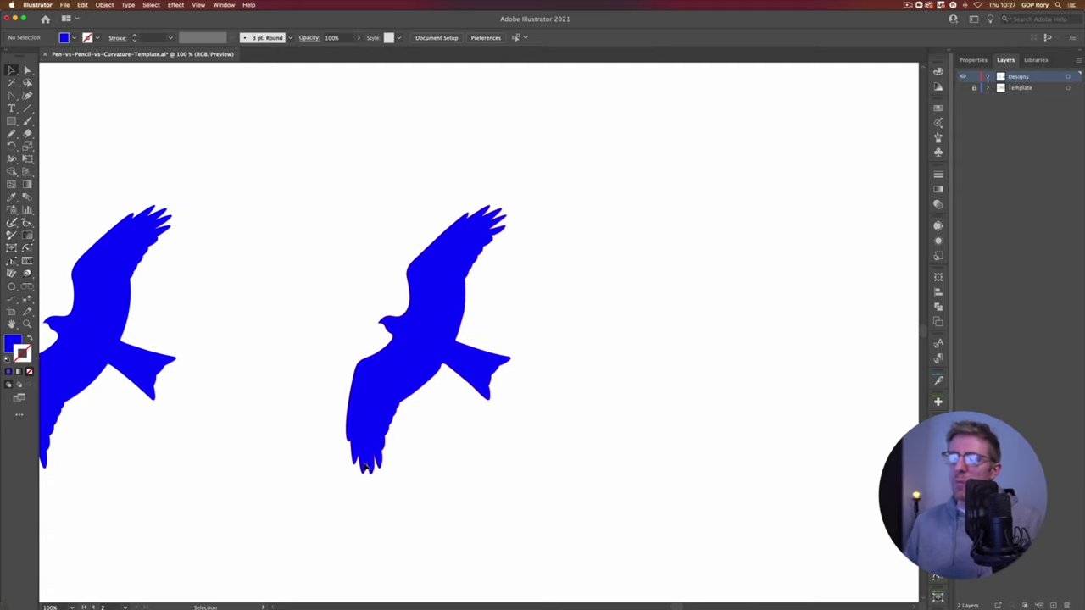
Show the Template layer and ready the Pencil tool with a blue stroke and no fill at the third bird photo.
click(963, 87)
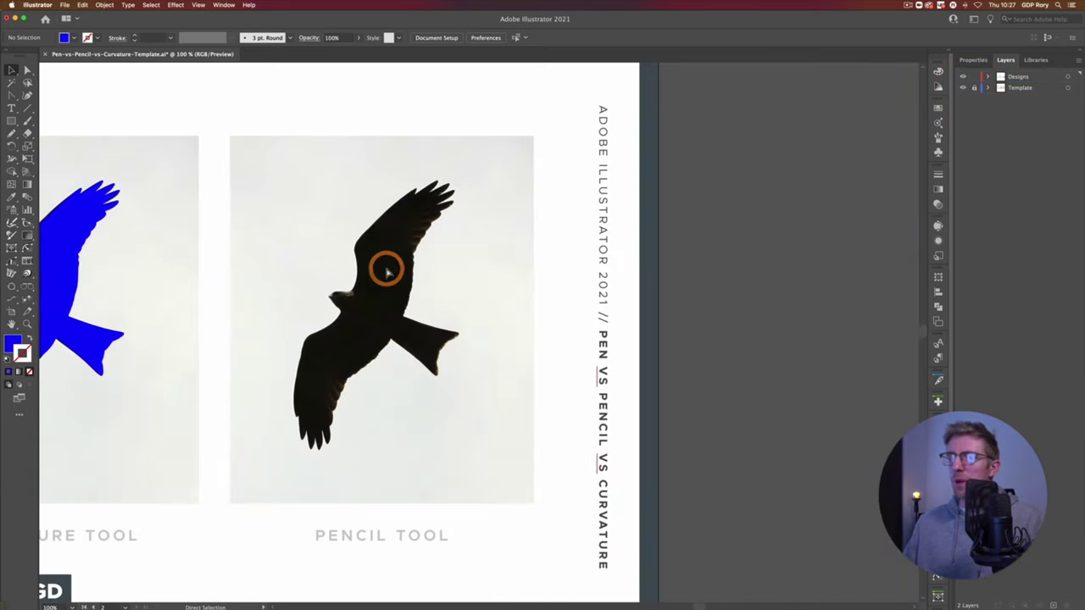
super+click(387, 268)
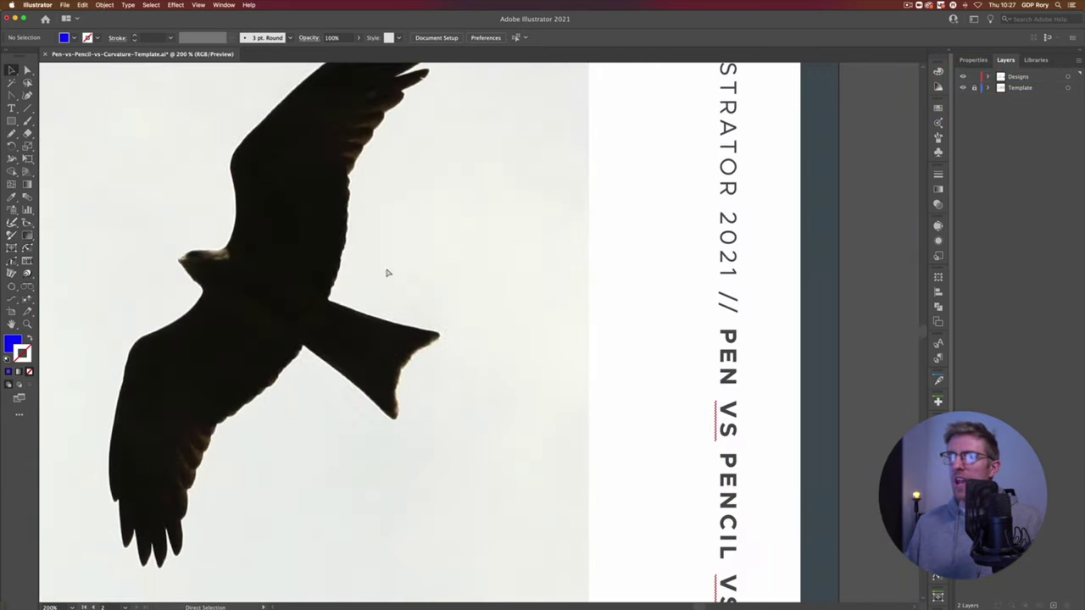
drag(320, 364, 439, 349)
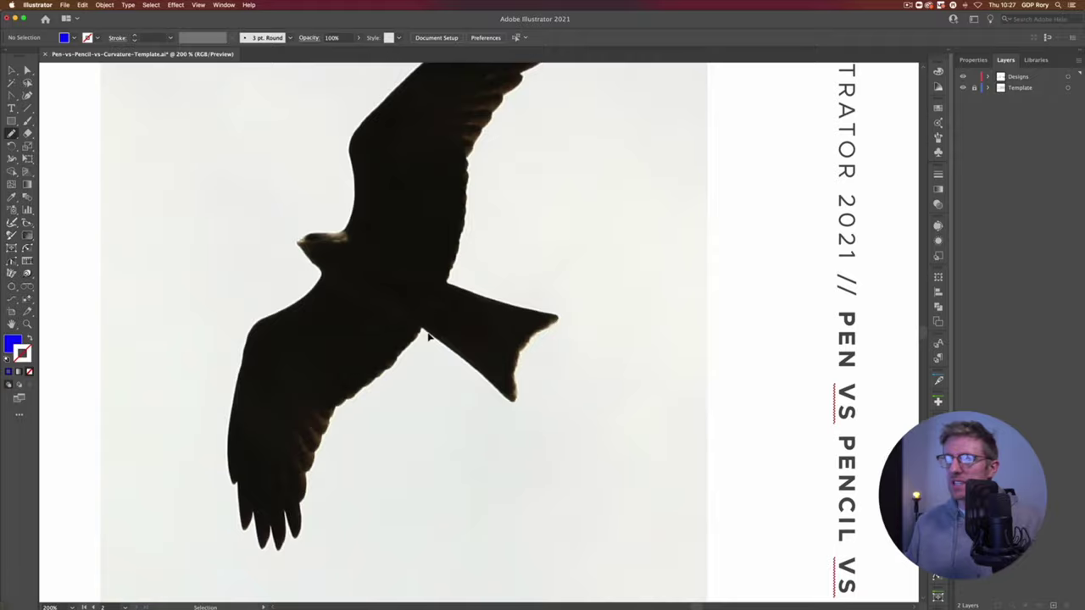
scroll(428, 337, up, 3)
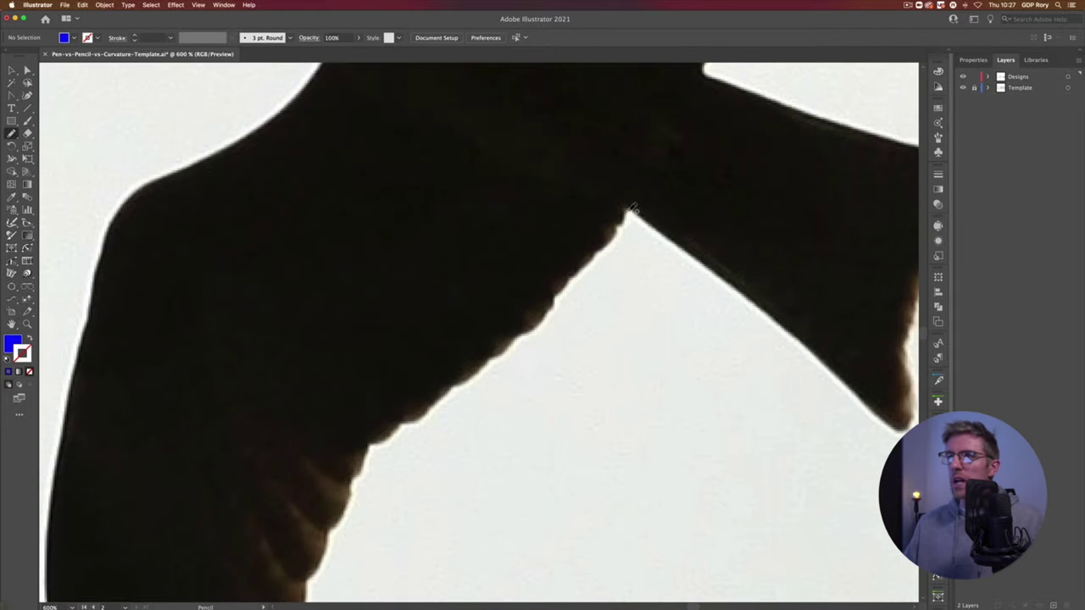
key(shift+x)
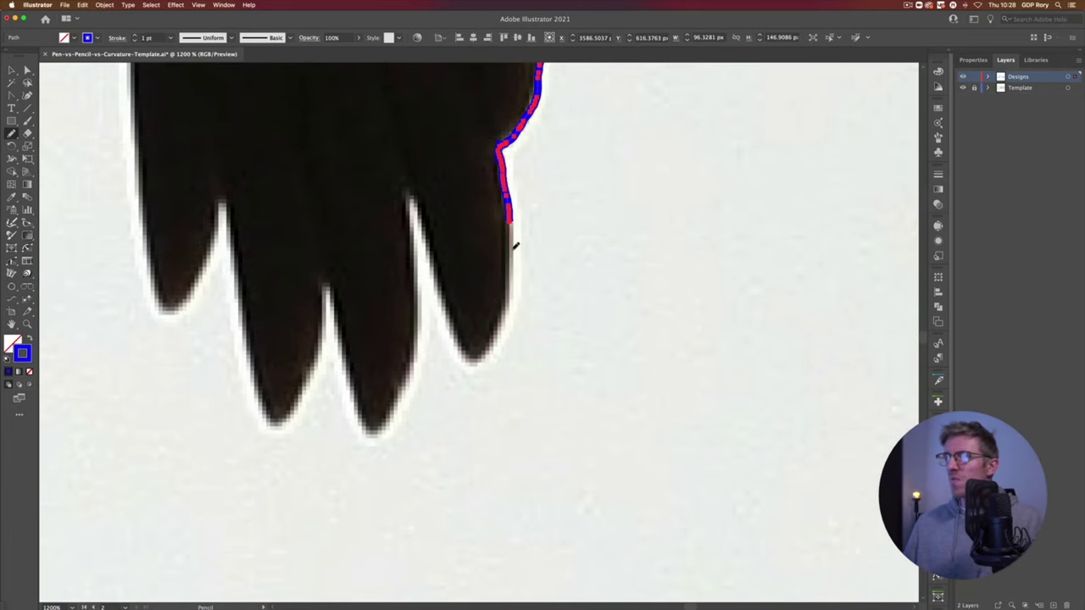
Trace the lower wing's feather tips and front edge, the head, and the upper wing's front edge and first feathers with the Pencil tool.
drag(513, 243, 413, 201)
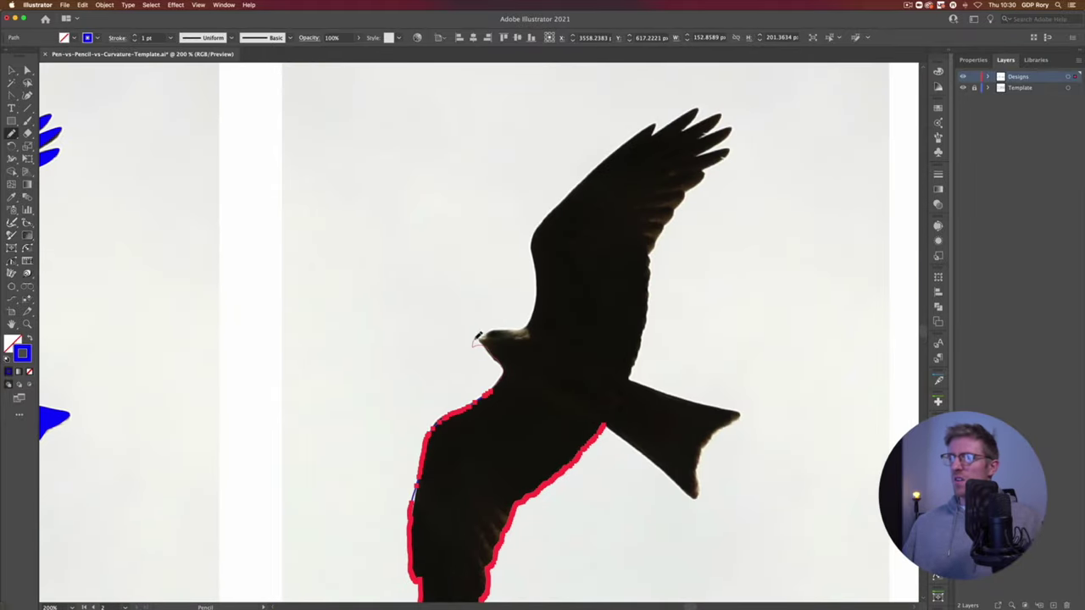
mouse_move(477, 336)
mouse_down()
mouse_move(512, 393)
mouse_move(518, 305)
mouse_move(369, 462)
mouse_up()
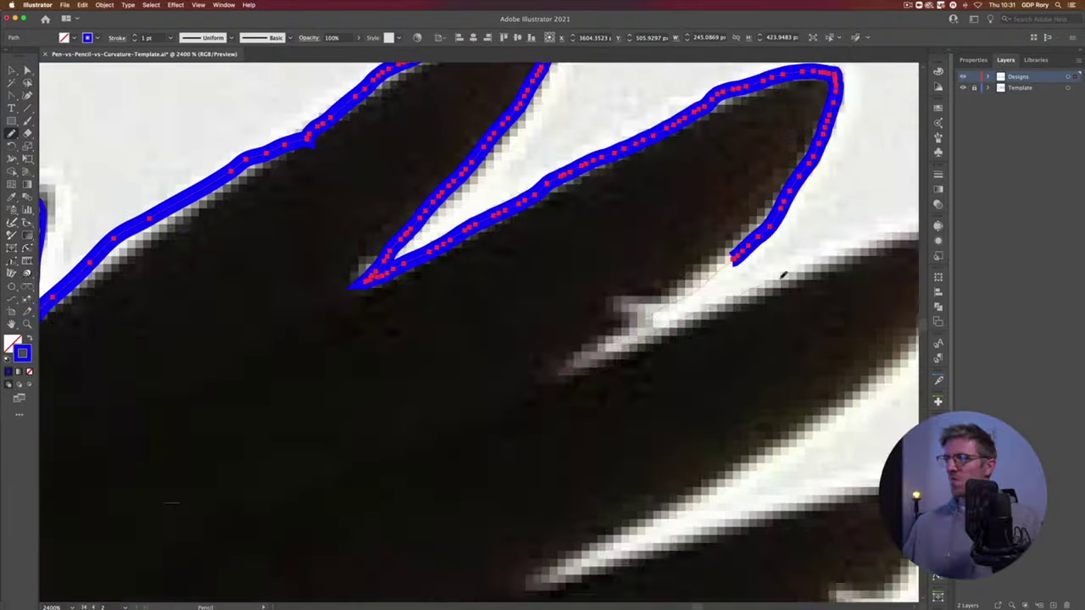
drag(647, 311, 682, 269)
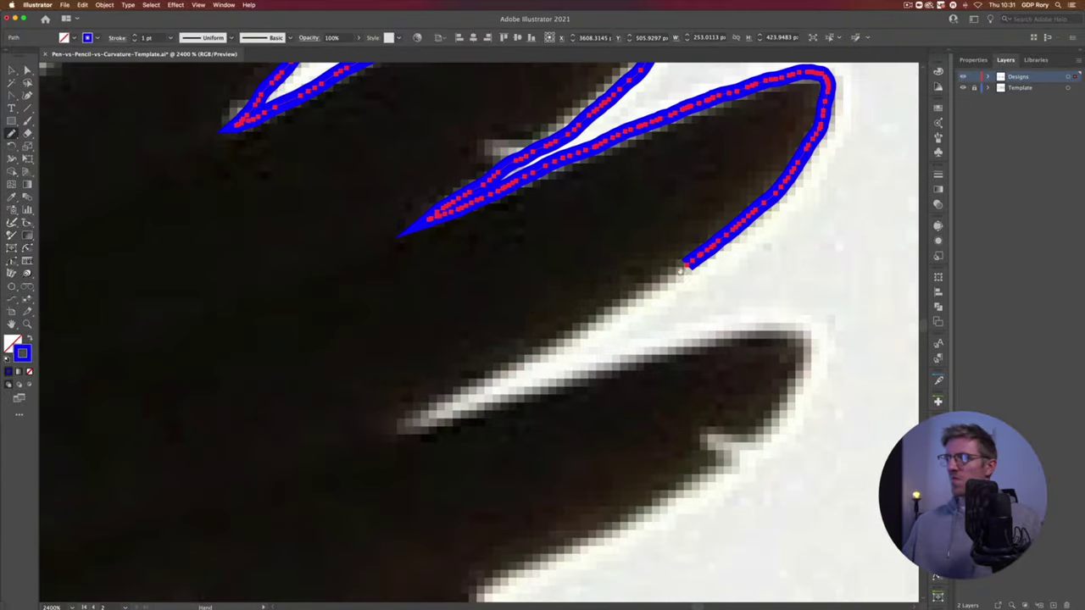
Trace the remaining upper wing feathers, the wing's rear edge and the tail, close the pencil outline at its start, and deselect it.
mouse_move(805, 373)
mouse_down()
mouse_move(525, 339)
mouse_move(641, 308)
mouse_move(475, 356)
mouse_up()
mouse_move(568, 150)
mouse_down()
mouse_move(460, 432)
mouse_move(505, 203)
mouse_up()
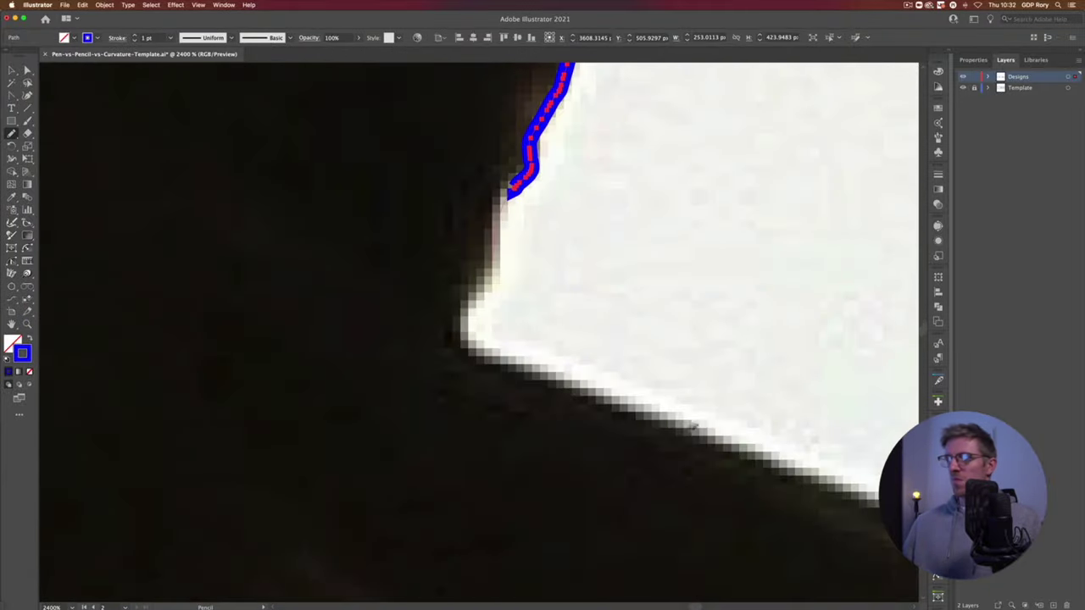
drag(433, 273, 600, 309)
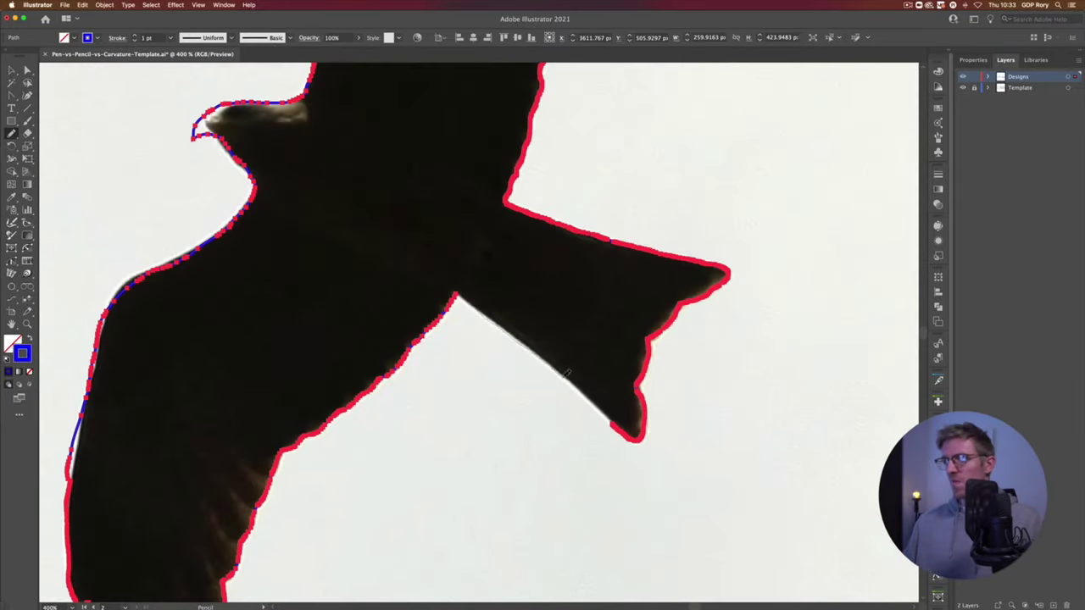
key(super+minus)
click(11, 71)
click(96, 128)
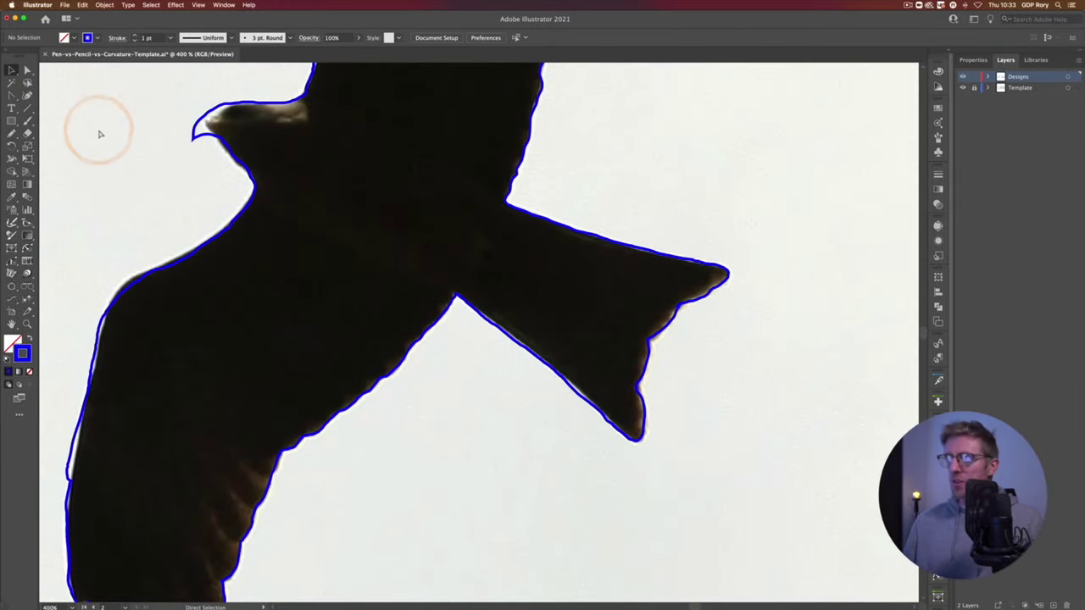
key(super+minus)
key(super+minus)
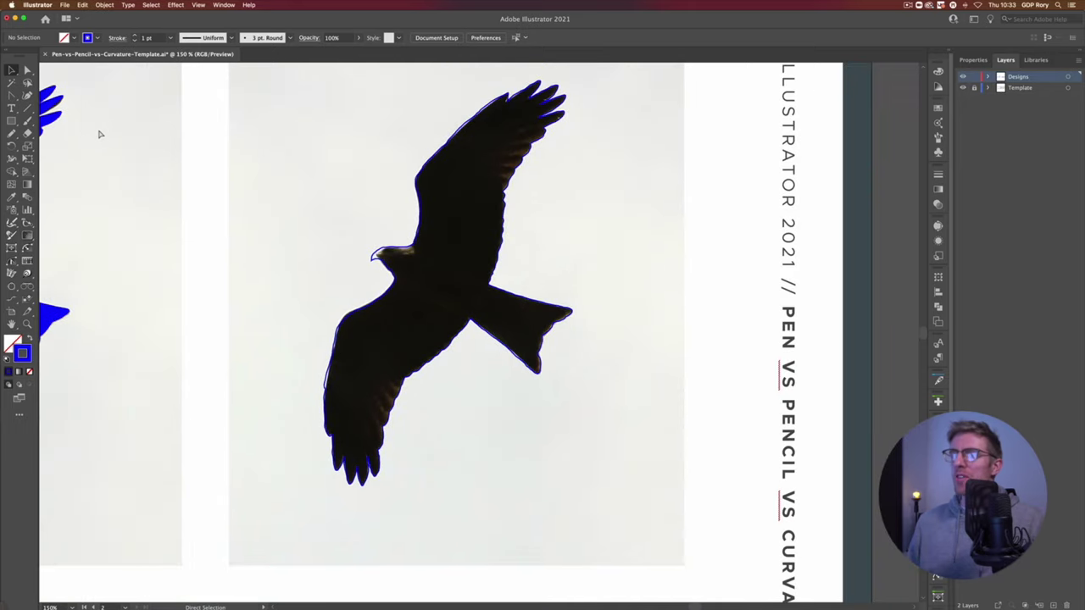
scroll(271, 212, up, 2)
click(283, 223)
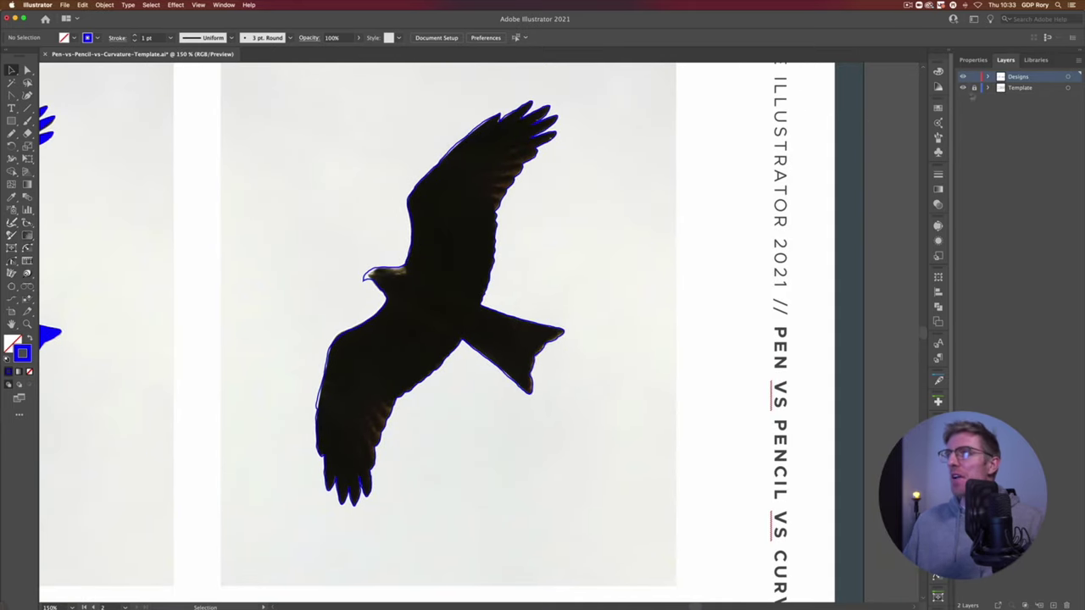
Hide the Template layer, swap the pencil bird outline's blue stroke to a solid fill with no stroke, and deselect it.
click(964, 87)
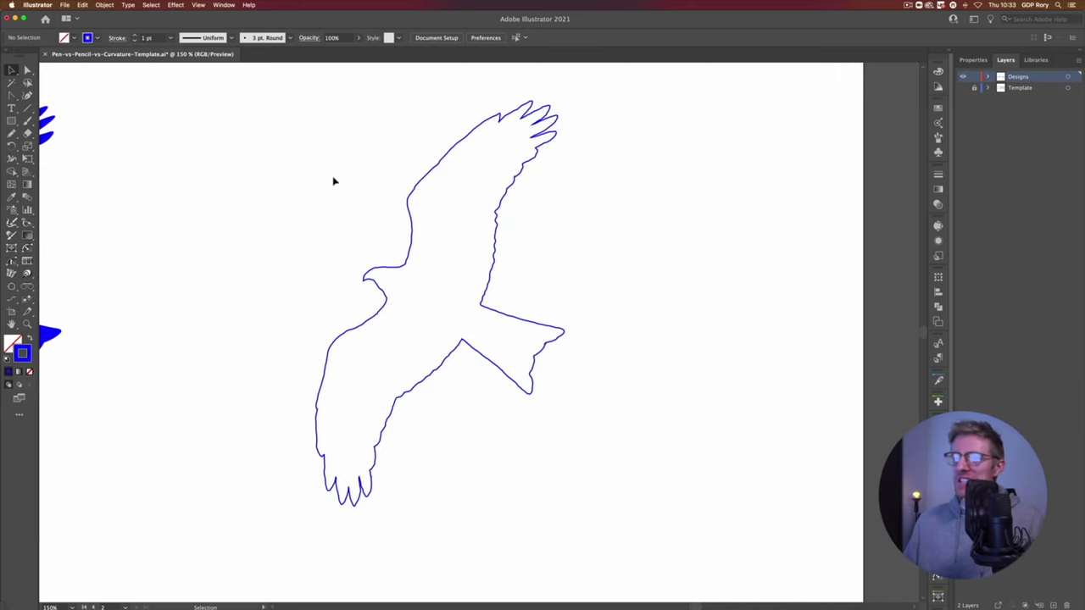
key(super+minus)
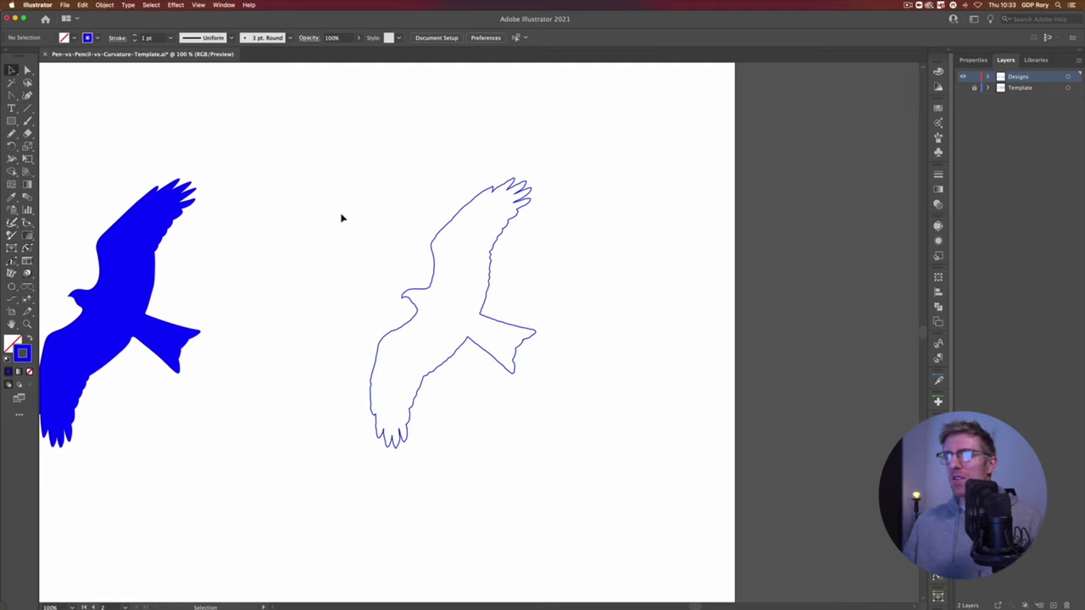
click(498, 382)
key(shift+x)
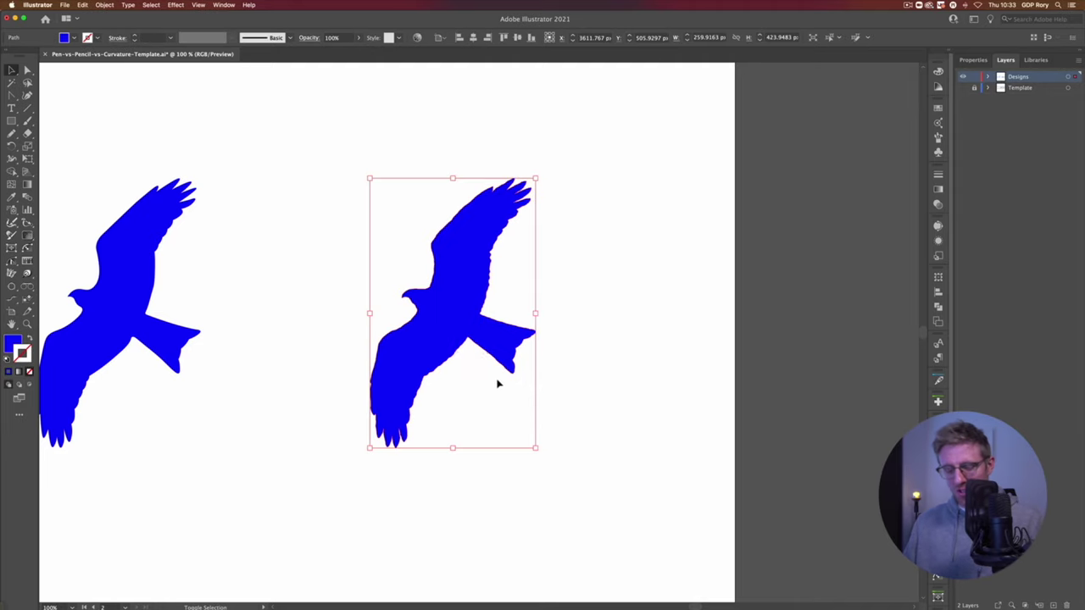
click(343, 284)
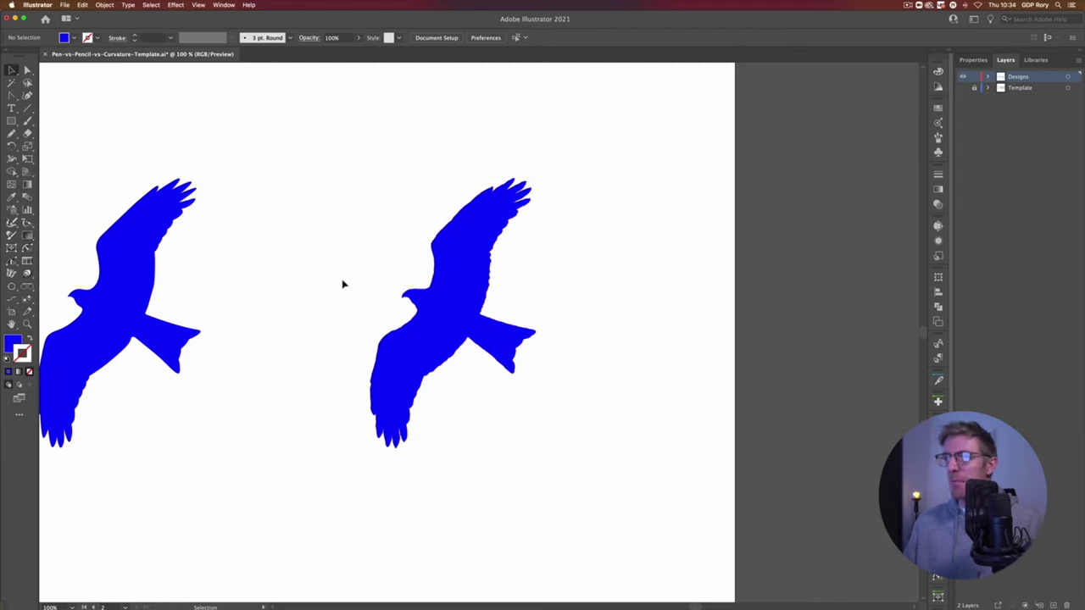
Examine the edges of the Pencil tool bird's head, wings and tail up close.
key(super+plus)
key(super+plus)
key(super+plus)
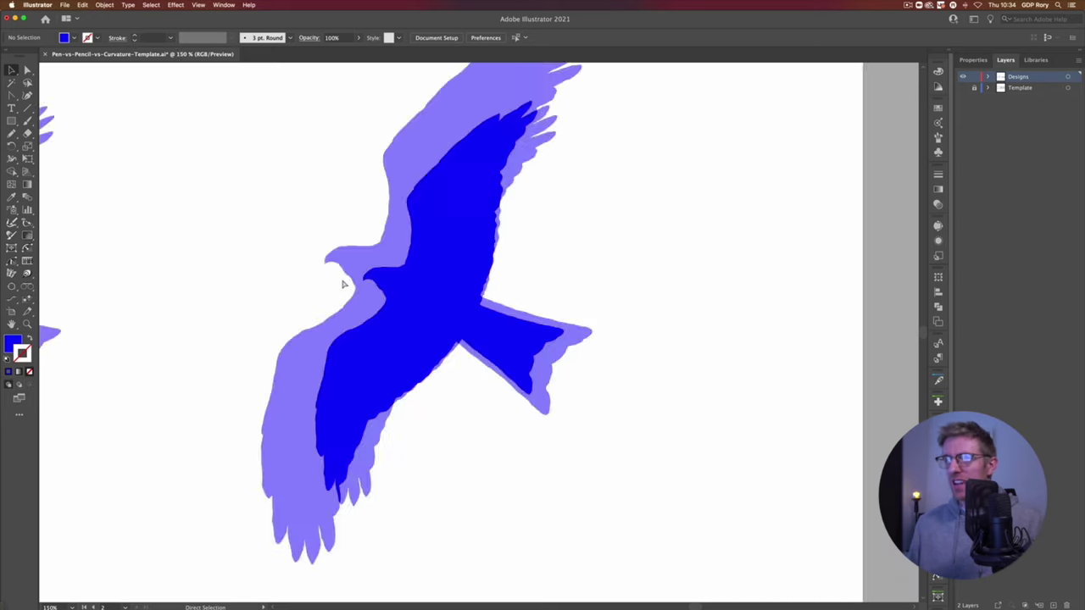
key(super+minus)
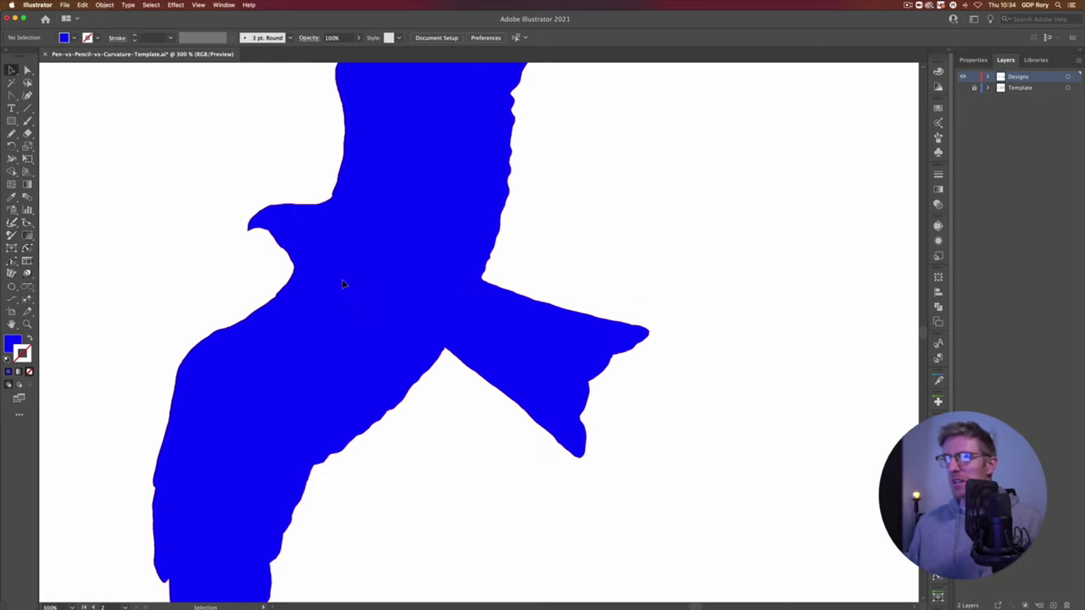
drag(187, 207, 265, 303)
key(super+minus)
key(super+minus)
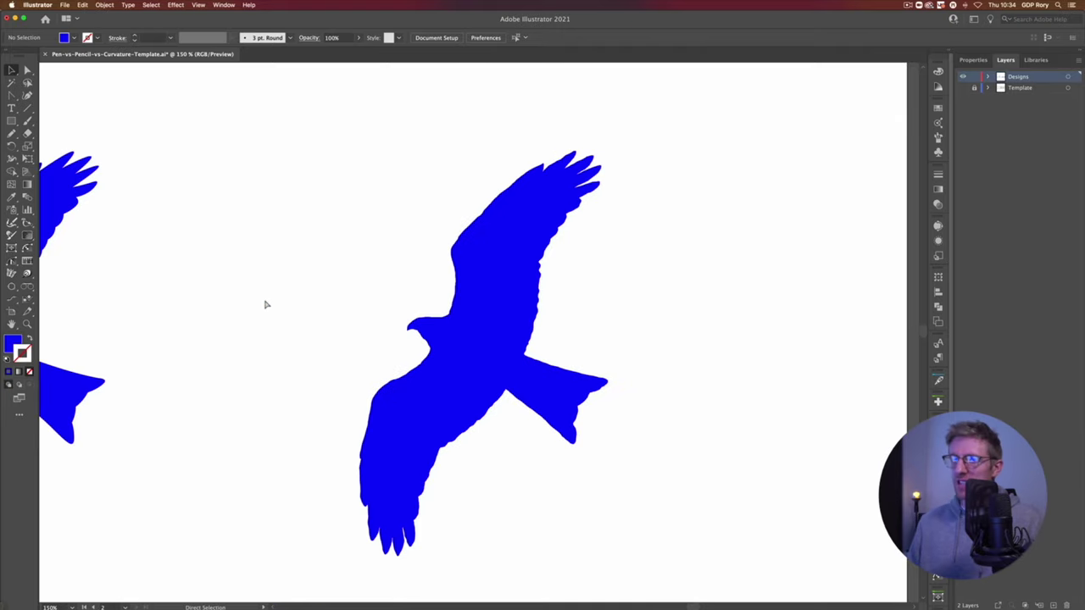
Compare the Pen, Curvature and Pencil tool bird silhouettes side by side on the artboard.
scroll(291, 305, left, 5)
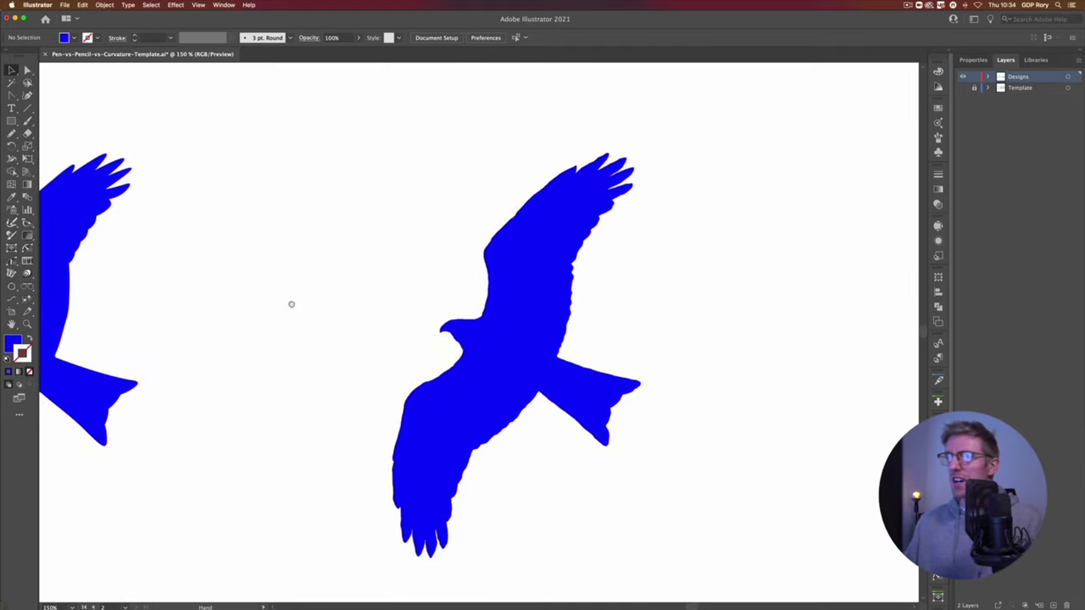
click(339, 297)
key(a)
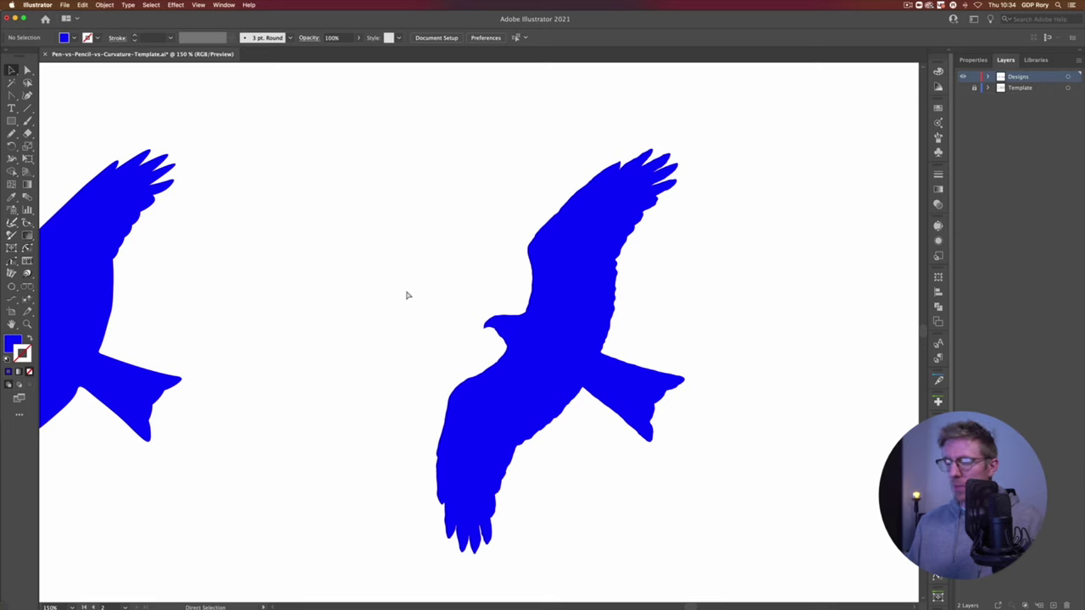
key(super+minus)
key(super+minus)
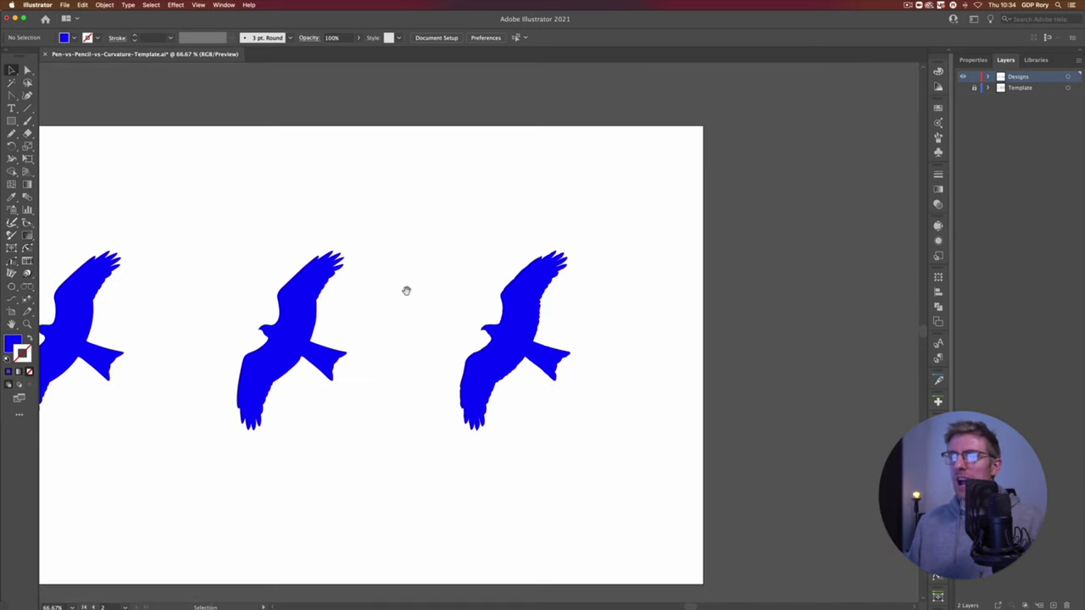
drag(380, 302, 516, 295)
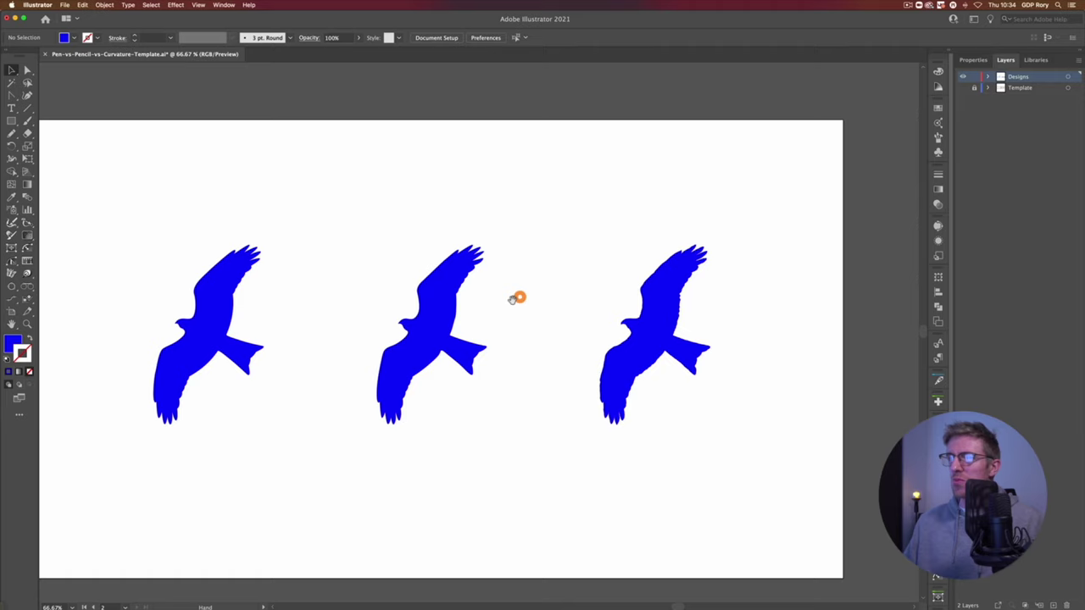
drag(602, 300, 552, 307)
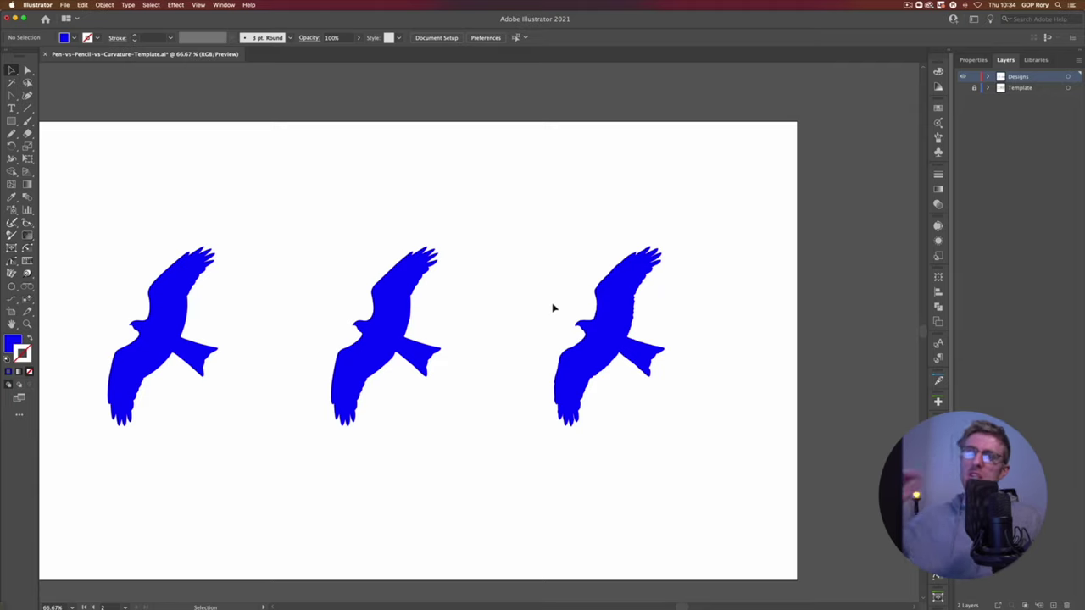
drag(353, 234, 416, 211)
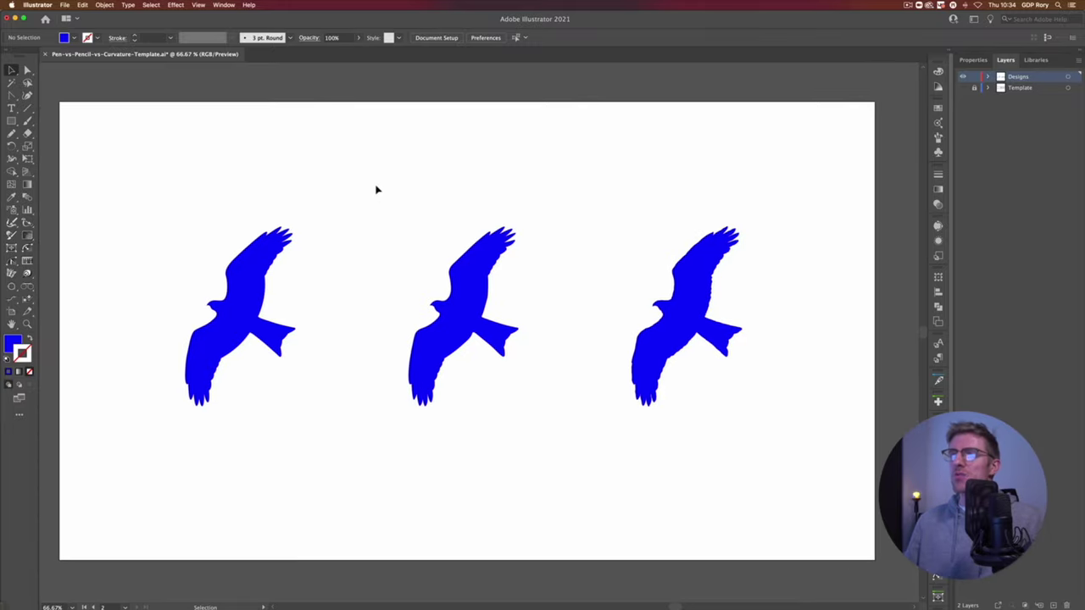